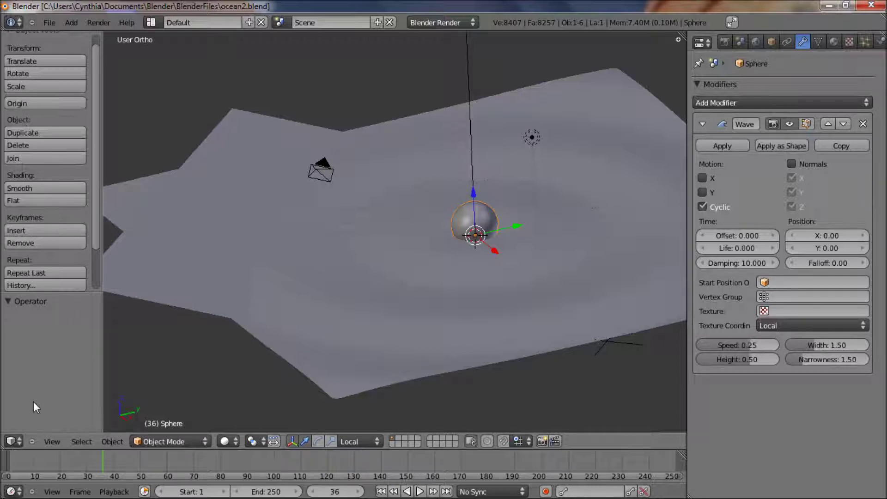
# Add a new material to the water plane and enable its diffuse color ramp.
pyautogui.moveTo(319, 411); pyautogui.dragTo(351, 344, button='middle')
pyautogui.rightClick(489, 340)
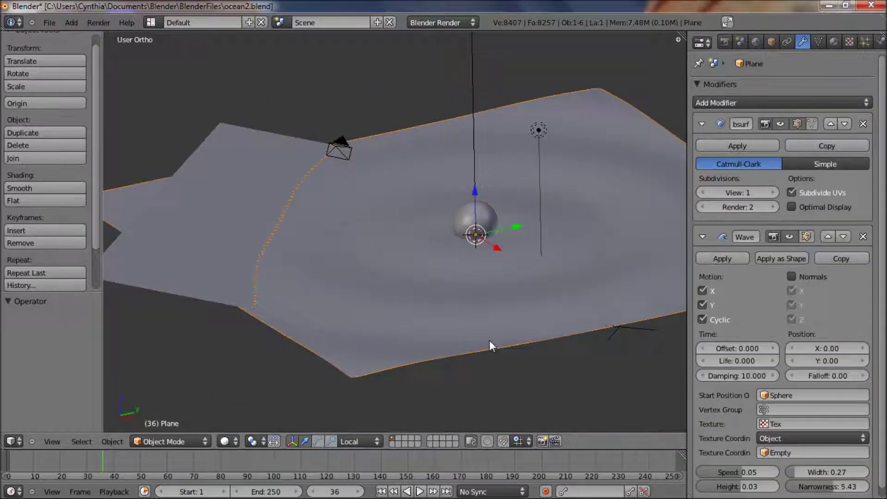
pyautogui.moveTo(490, 340); pyautogui.dragTo(487, 382, button='middle')
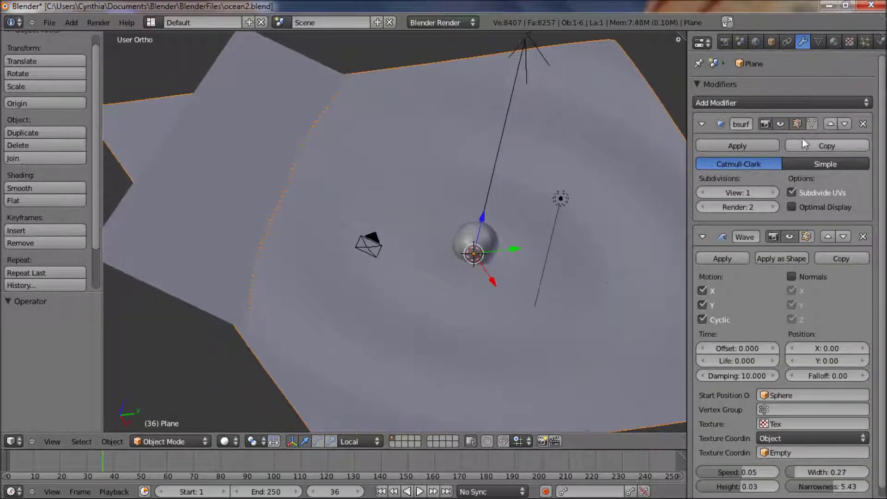
pyautogui.click(834, 42)
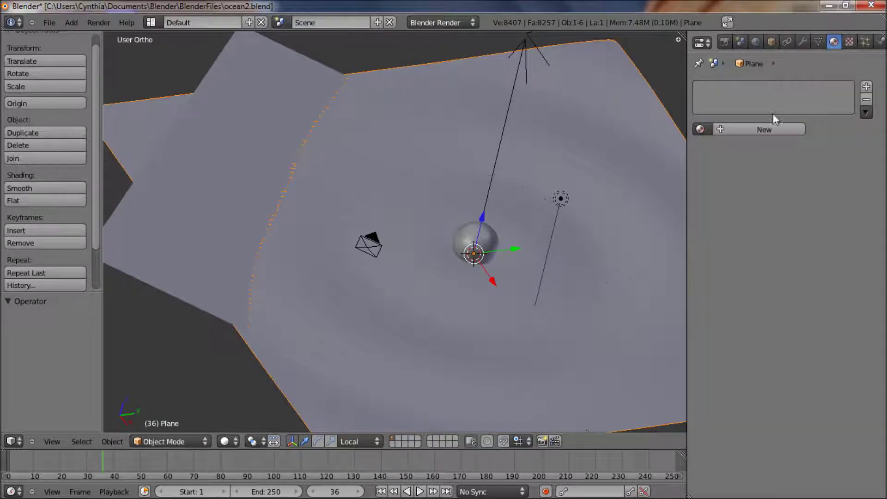
pyautogui.click(772, 126)
pyautogui.scroll(-2, 796, 183)
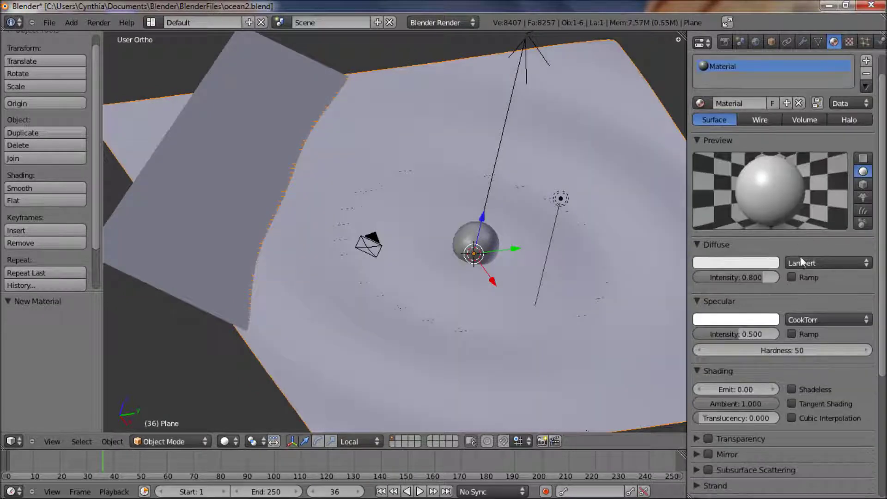
pyautogui.click(795, 276)
pyautogui.scroll(-2, 794, 277)
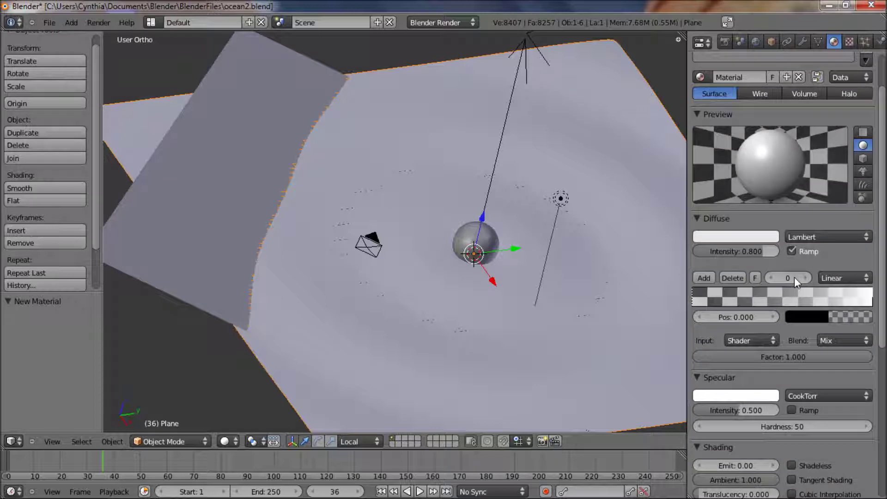
# Position the ramp's white stop at 0.946 and add a second stop at 0.892.
pyautogui.click(863, 295)
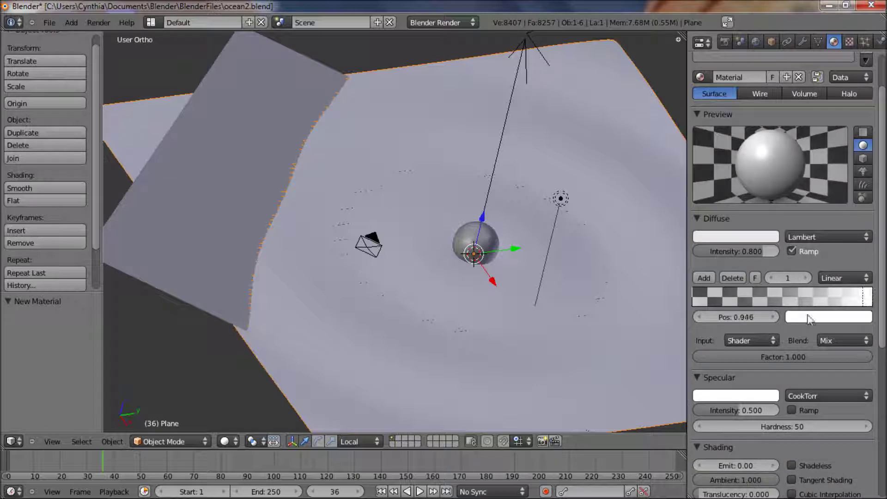
pyautogui.click(702, 278)
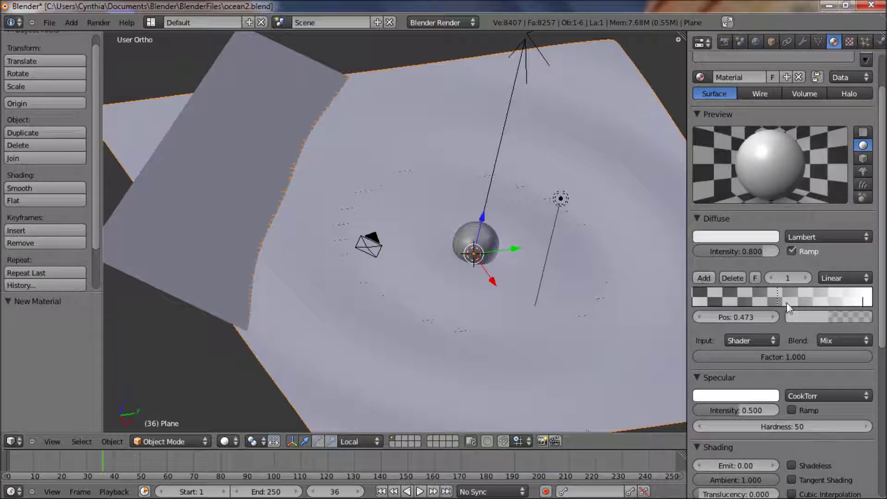
pyautogui.moveTo(779, 298); pyautogui.dragTo(845, 300)
# Set the color of the ramp stop at 0.892 to R 1.000, G 1.000, B 1.000.
pyautogui.click(829, 316)
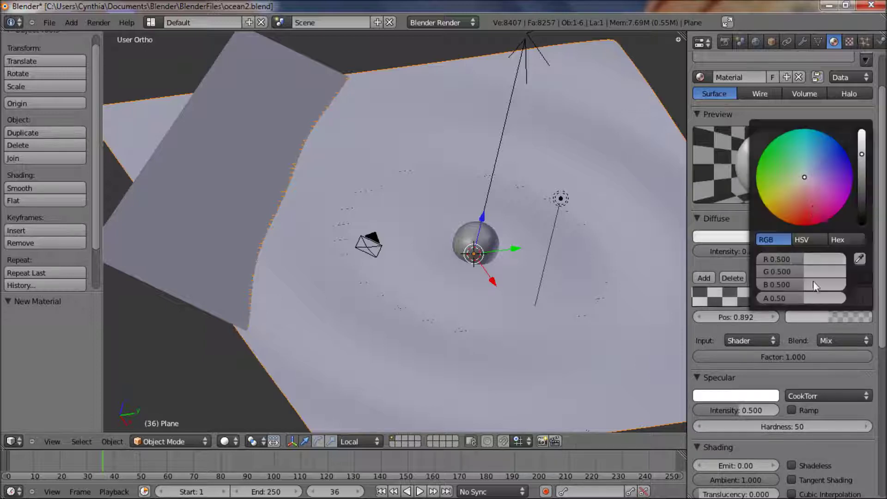
pyautogui.click(804, 256)
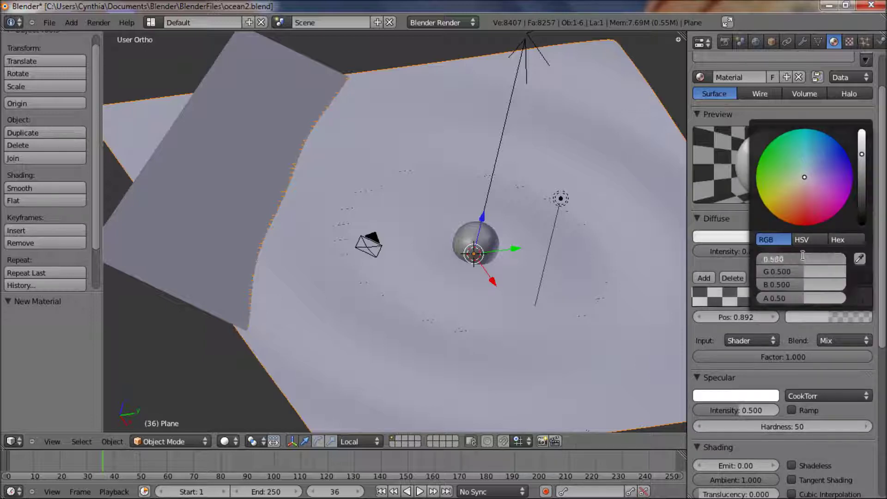
pyautogui.write('1')
pyautogui.press('Return')
pyautogui.click(801, 269)
pyautogui.write('1')
pyautogui.press('Return')
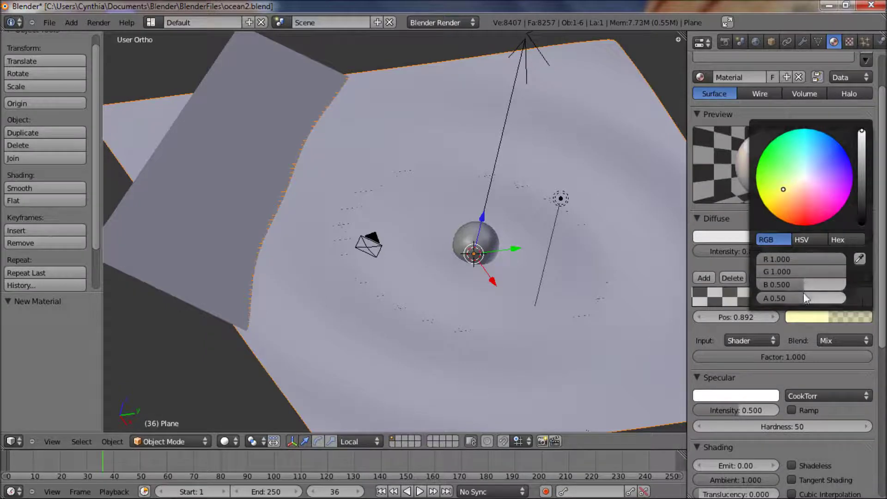
pyautogui.click(801, 285)
pyautogui.write('1')
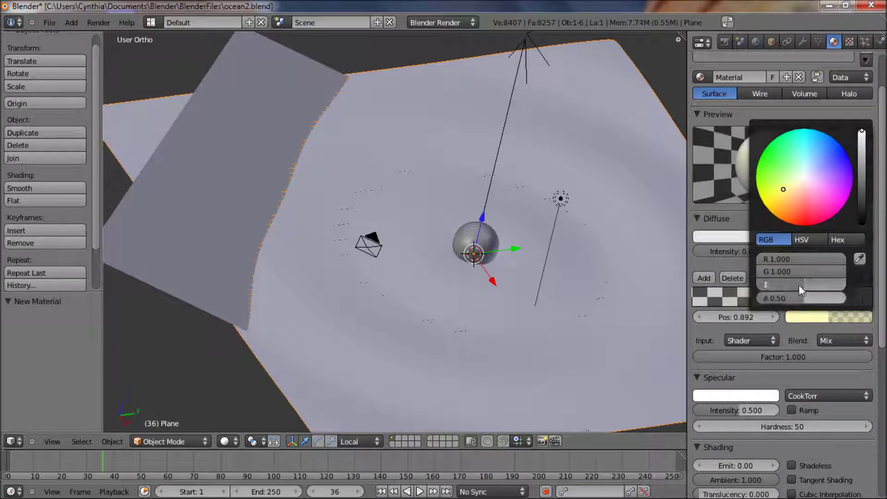
pyautogui.press('Return')
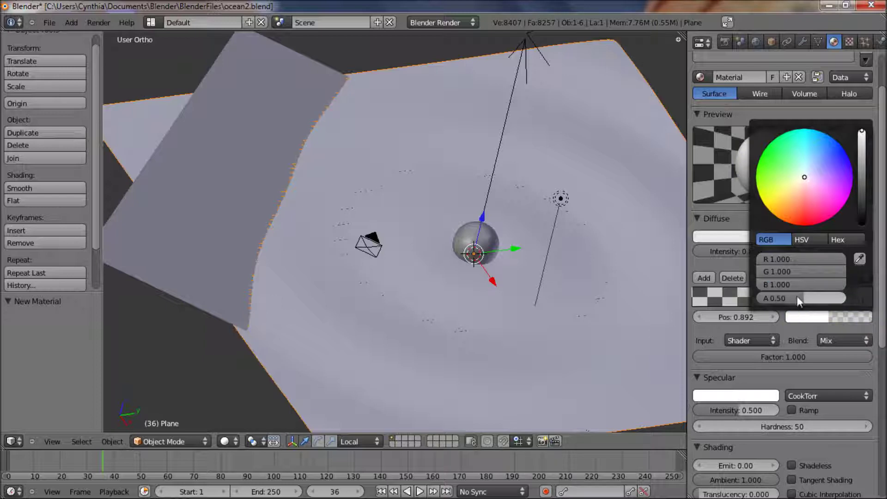
# Turn the stop at 0.892 pure blue by setting R and G to 0.000 and alpha to 1.00.
pyautogui.click(791, 268)
pyautogui.write('0')
pyautogui.press('Return')
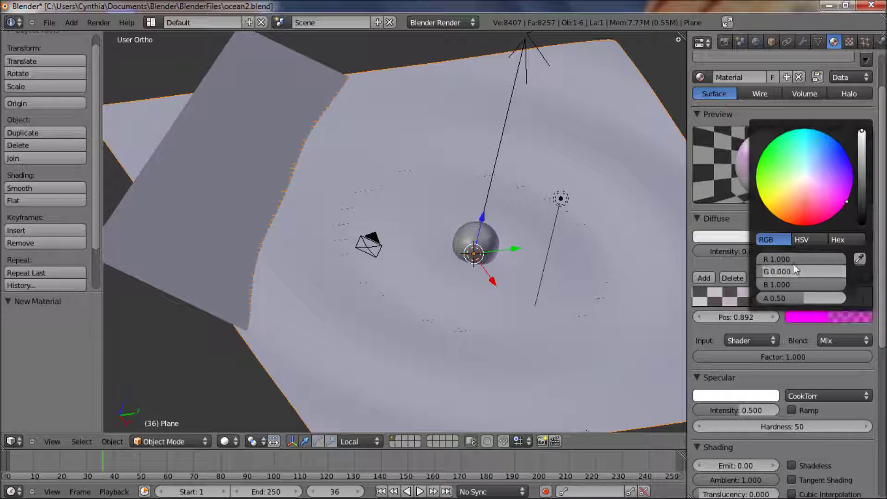
pyautogui.click(792, 258)
pyautogui.write('0')
pyautogui.press('Return')
pyautogui.click(800, 298)
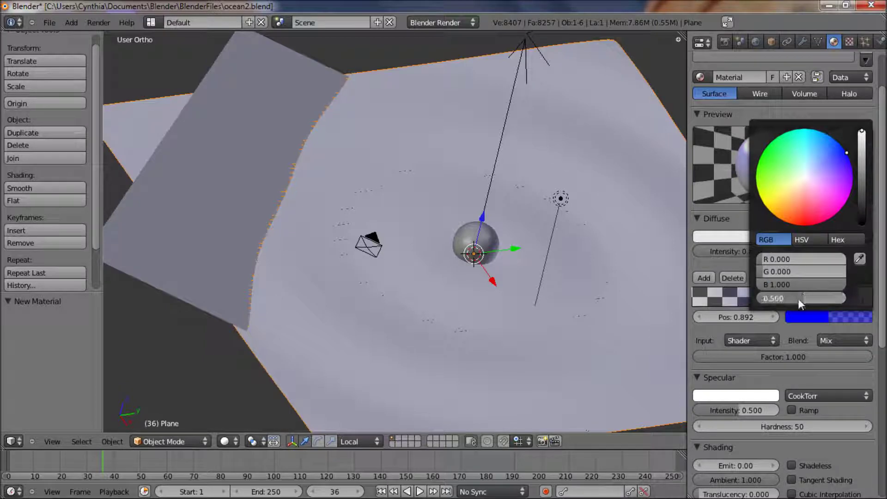
pyautogui.write('1')
pyautogui.press('Return')
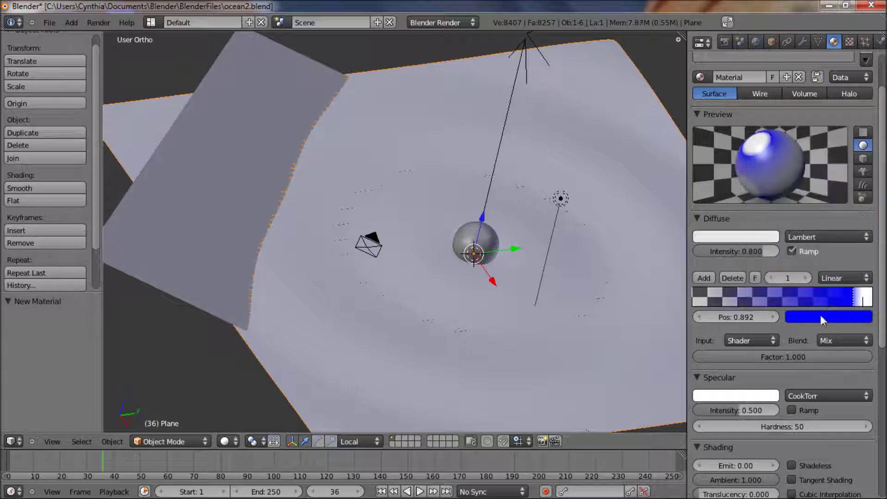
# Add a darker blue ramp stop at 0.908, and shift the blue stop to 0.968 and the white stop to 0.986.
pyautogui.click(704, 278)
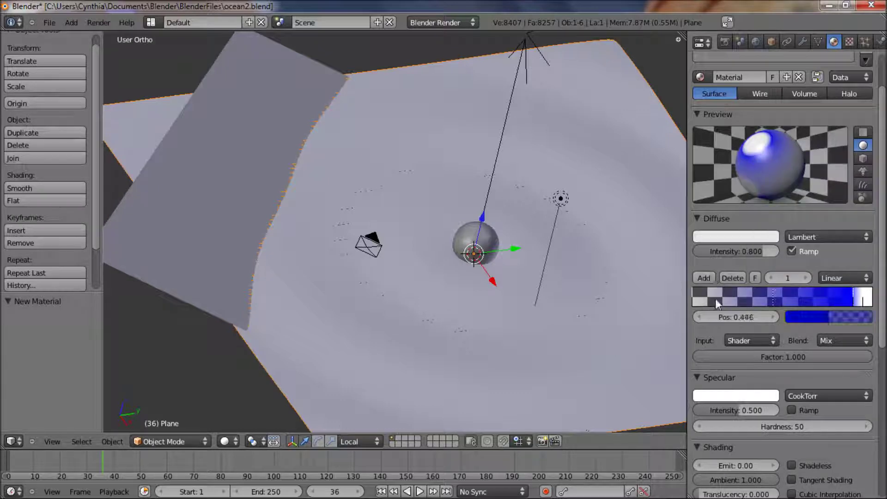
pyautogui.moveTo(782, 303)
pyautogui.mouseDown()
pyautogui.moveTo(773, 304)
pyautogui.moveTo(782, 299)
pyautogui.mouseUp()
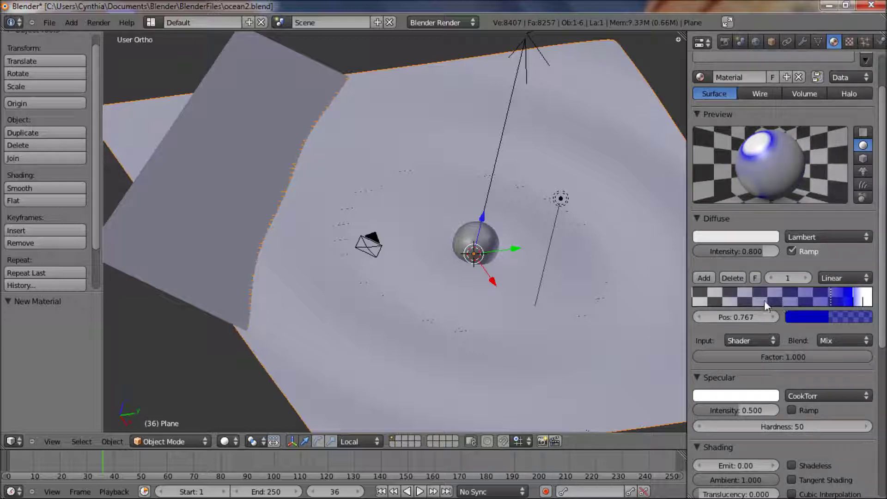
pyautogui.click(864, 303)
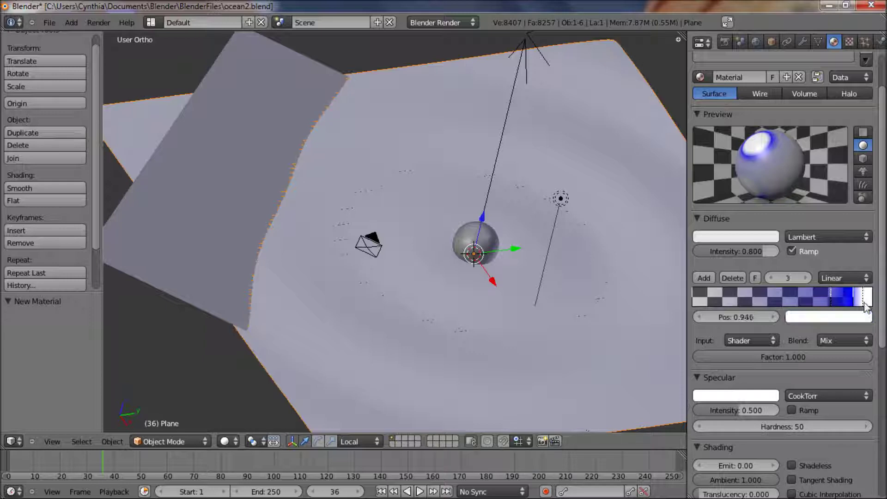
pyautogui.click(859, 303)
pyautogui.moveTo(861, 305); pyautogui.dragTo(868, 305)
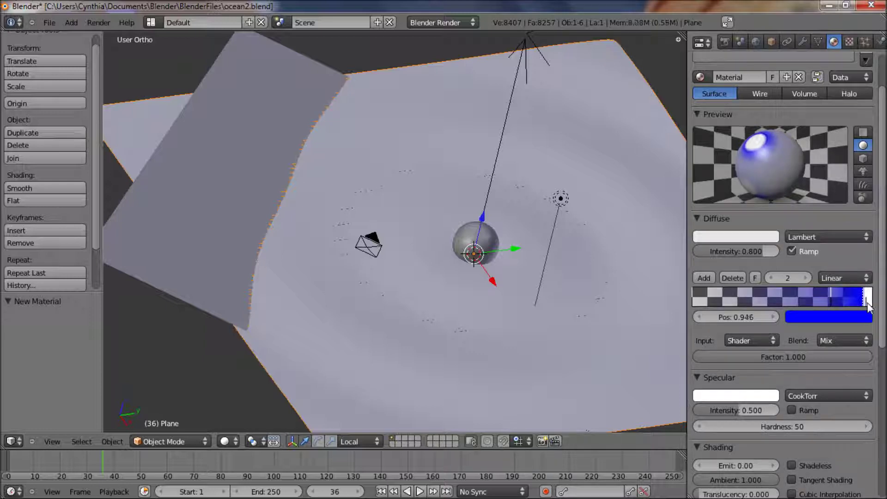
pyautogui.click(868, 306)
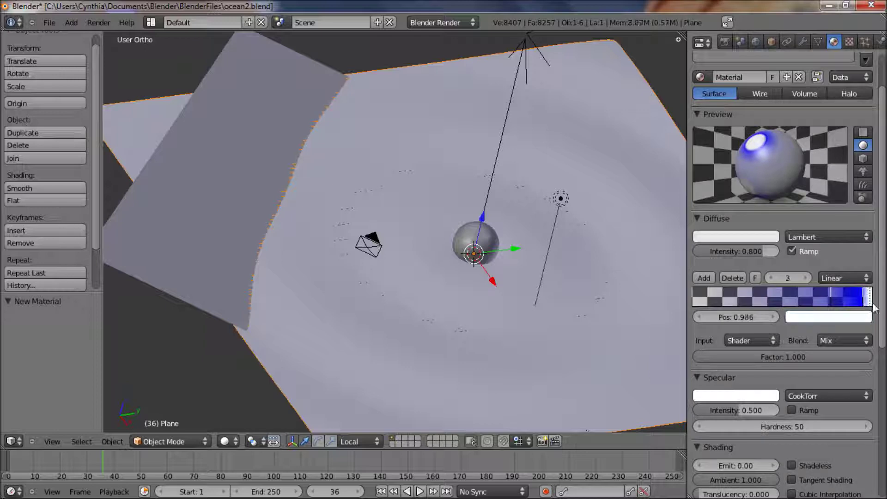
pyautogui.click(867, 306)
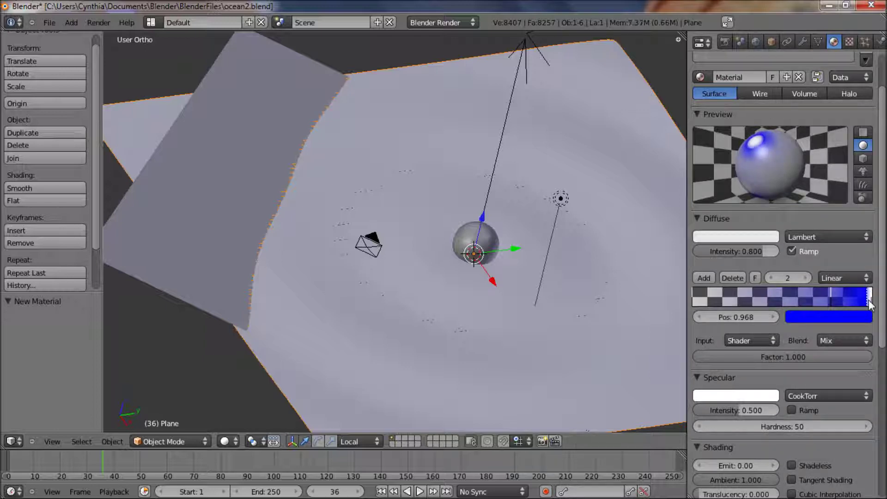
pyautogui.moveTo(842, 301); pyautogui.dragTo(838, 301)
pyautogui.click(850, 302)
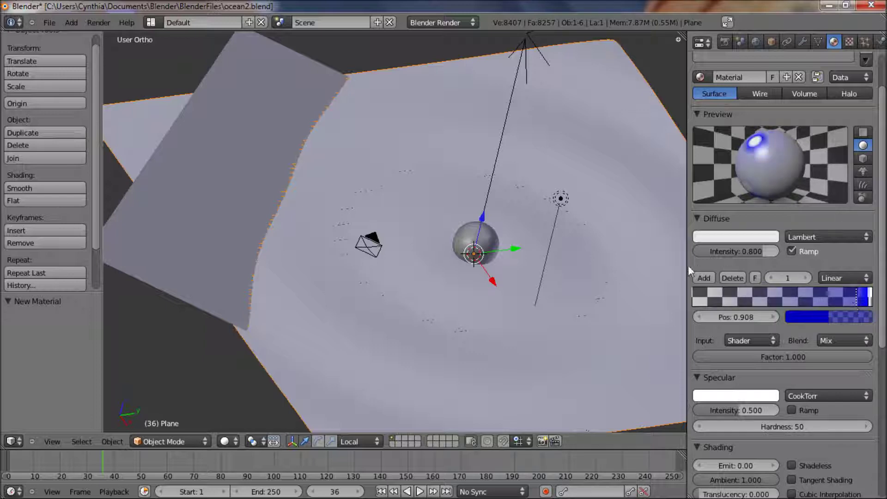
# Add another stop to the diffuse ramp and position it at 0.855.
pyautogui.click(736, 317)
pyautogui.write('0.454')
pyautogui.press('Return')
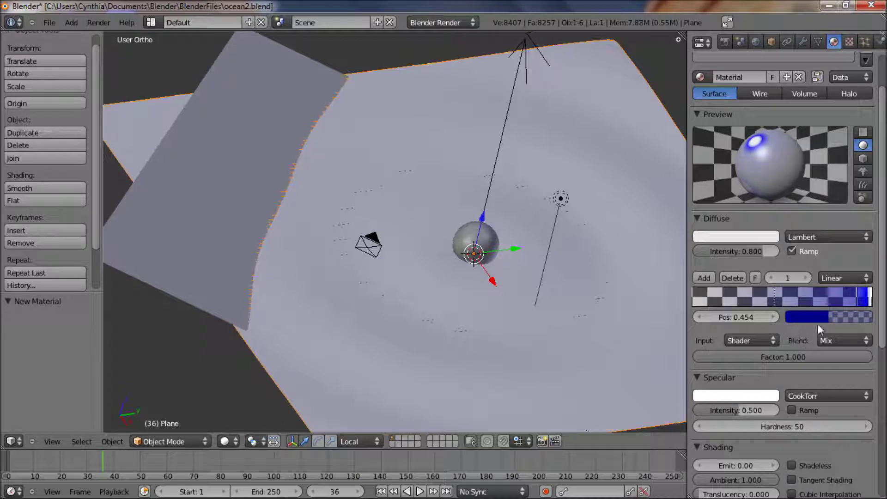
pyautogui.moveTo(771, 301); pyautogui.dragTo(842, 304)
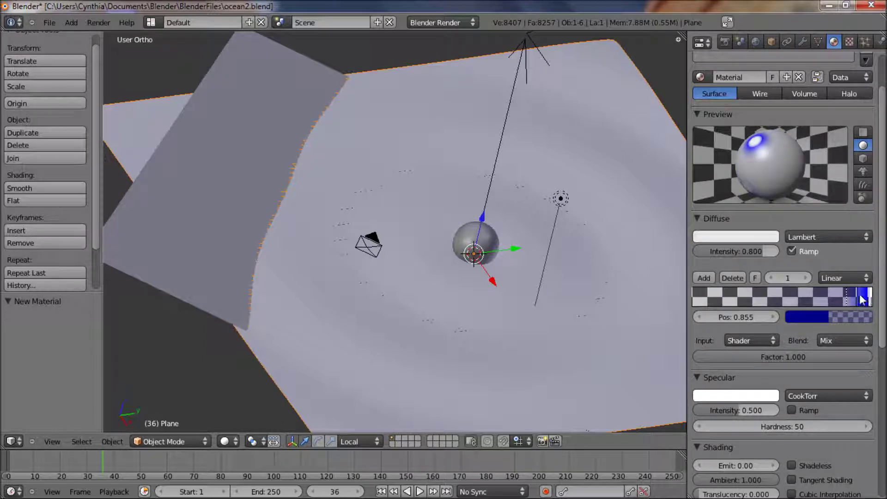
# Make the dark blue ramp stop at 0.908 fully opaque.
pyautogui.click(857, 299)
pyautogui.click(839, 326)
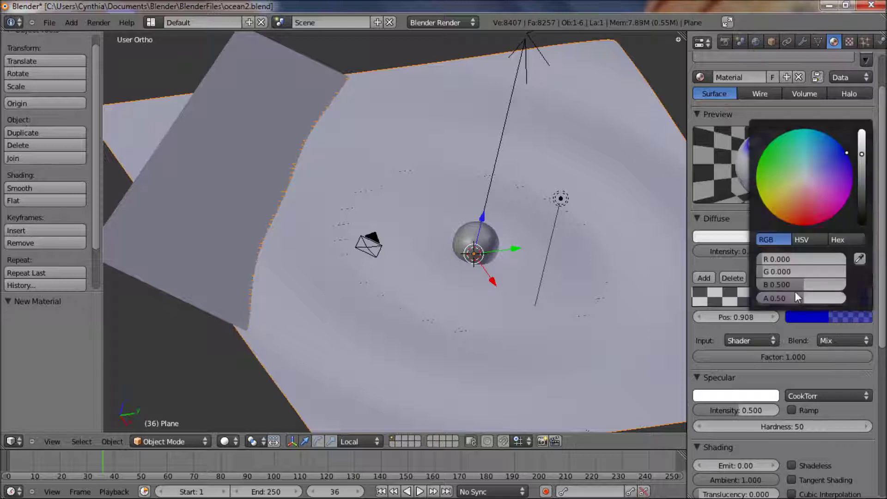
pyautogui.moveTo(795, 291); pyautogui.dragTo(856, 295)
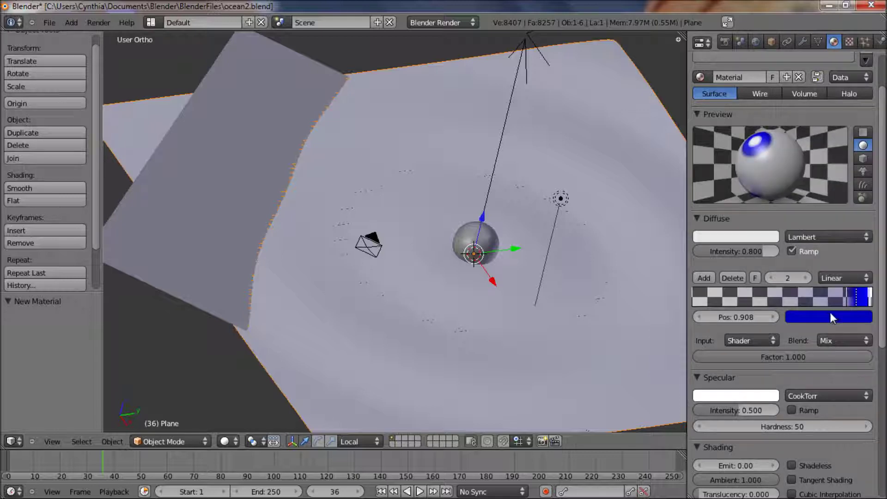
# Recolor the ramp stop at 0.855 to light blue, R 0.129, G 0.275, B 1.000, with alpha 1.00.
pyautogui.click(845, 300)
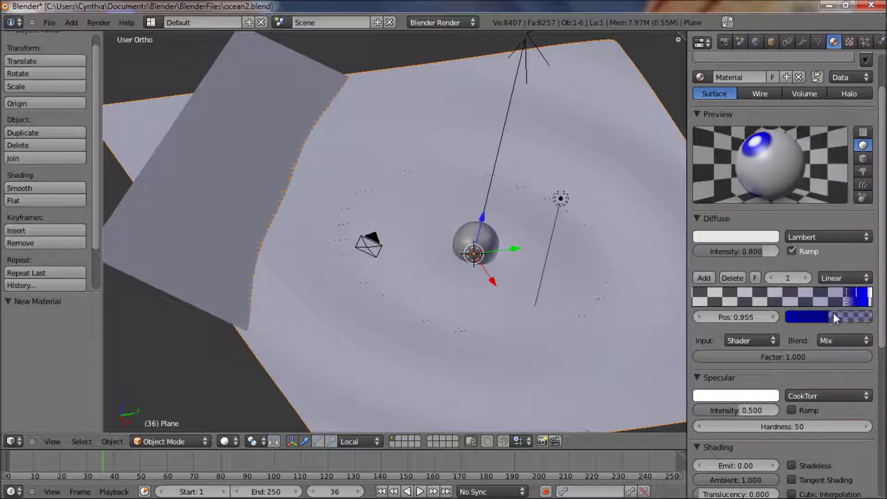
pyautogui.click(833, 316)
pyautogui.moveTo(861, 165)
pyautogui.mouseDown()
pyautogui.moveTo(865, 137)
pyautogui.moveTo(873, 190)
pyautogui.moveTo(863, 131)
pyautogui.moveTo(841, 158)
pyautogui.moveTo(837, 151)
pyautogui.mouseUp()
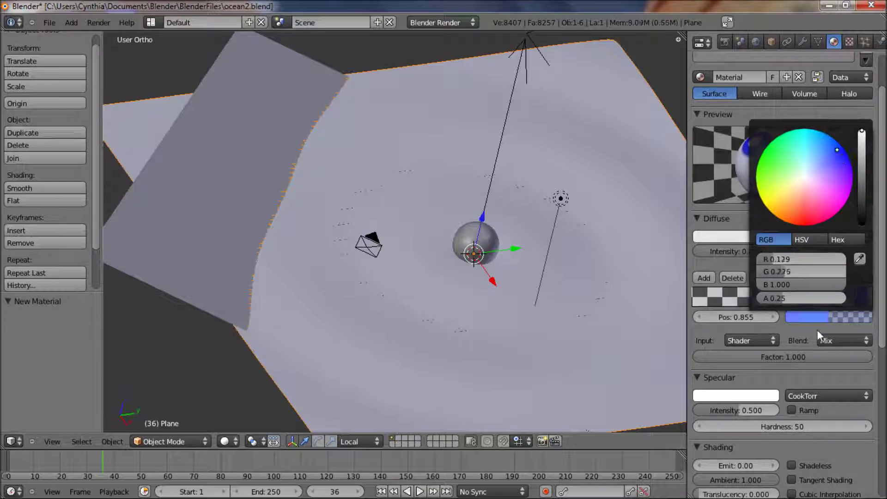
pyautogui.click(832, 317)
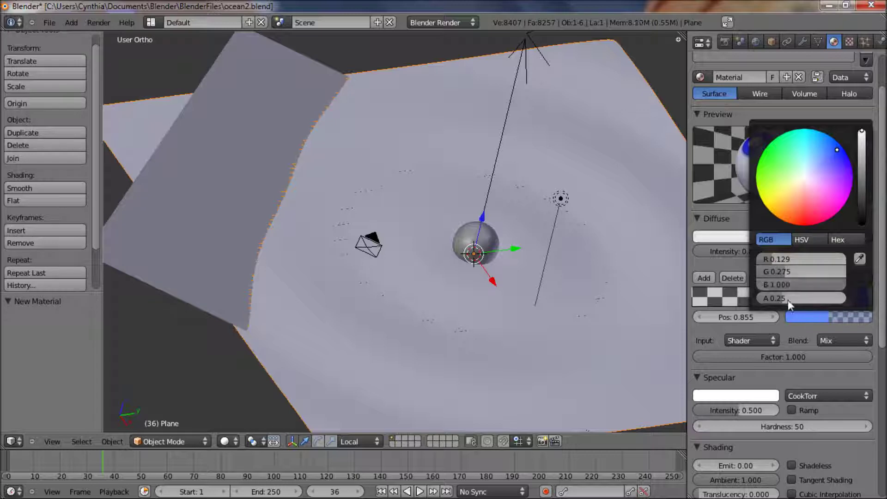
pyautogui.moveTo(788, 300); pyautogui.dragTo(841, 295)
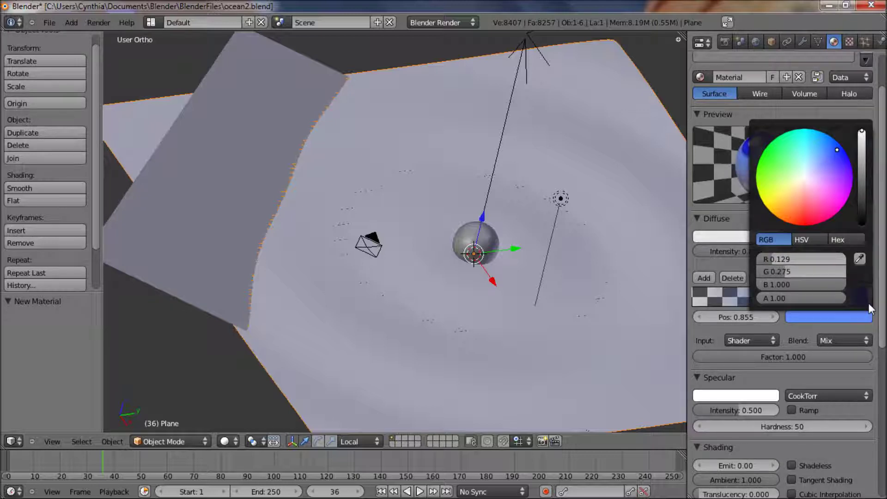
# Add a ramp stop at 0.720 and make its blue color fully opaque.
pyautogui.click(705, 279)
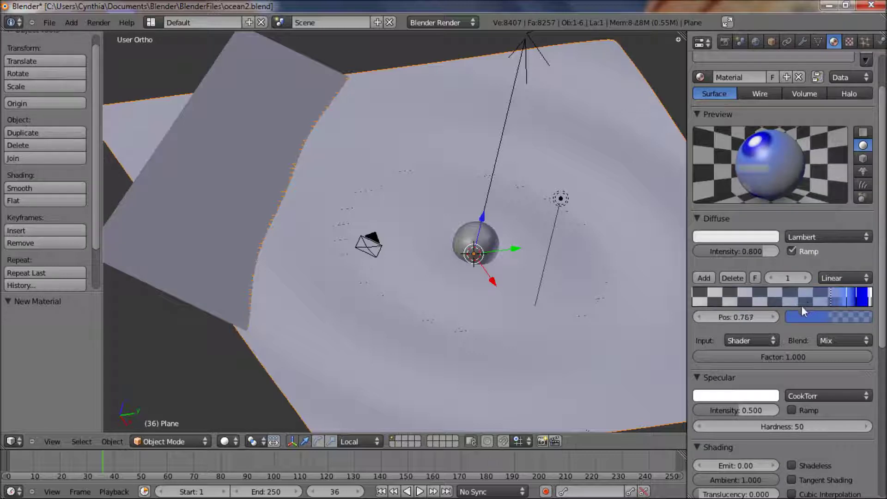
pyautogui.moveTo(802, 306); pyautogui.dragTo(795, 307)
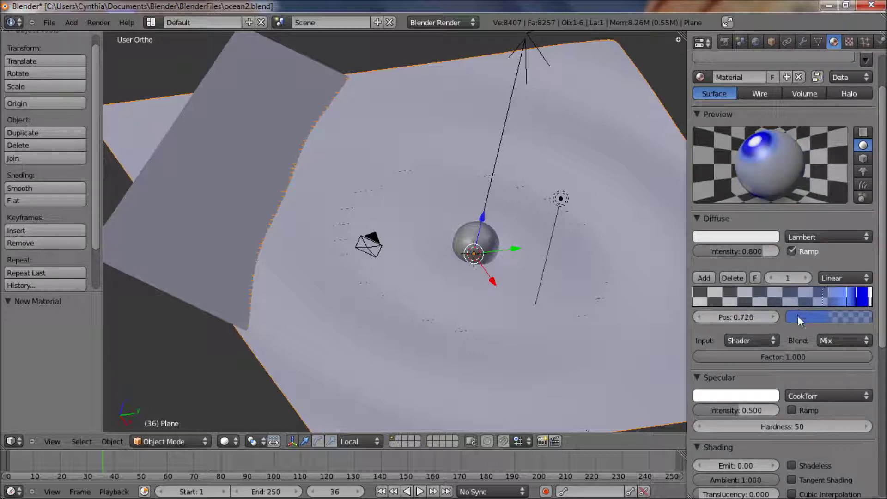
pyautogui.click(798, 317)
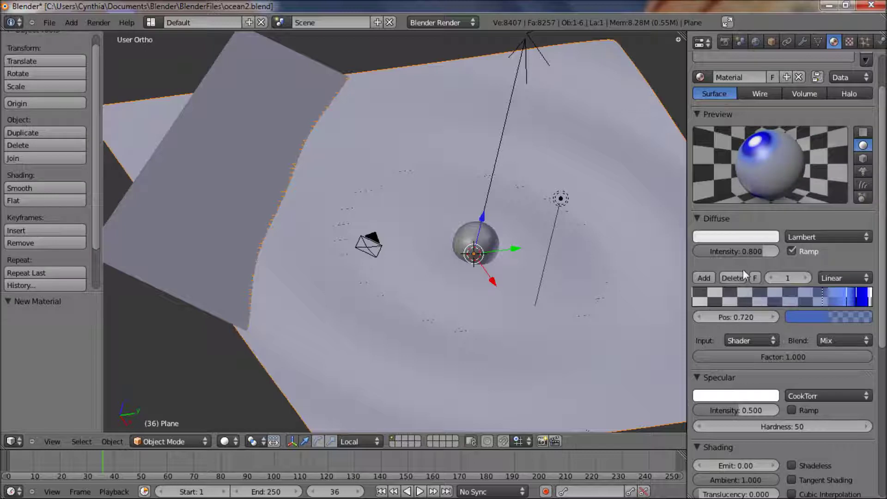
pyautogui.click(813, 318)
pyautogui.moveTo(799, 299); pyautogui.dragTo(845, 298)
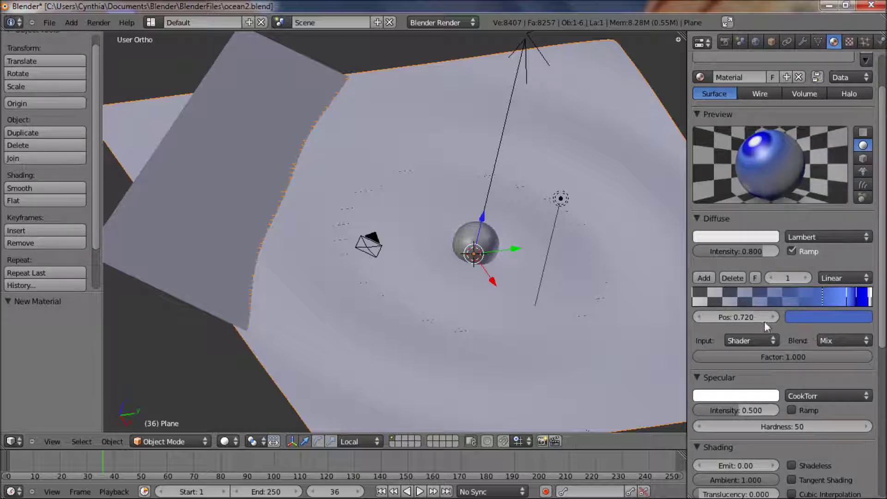
# Add a diffuse ramp stop at 0.649 and color it opaque teal blue, R 0.018, G 0.098, B 0.250.
pyautogui.click(706, 278)
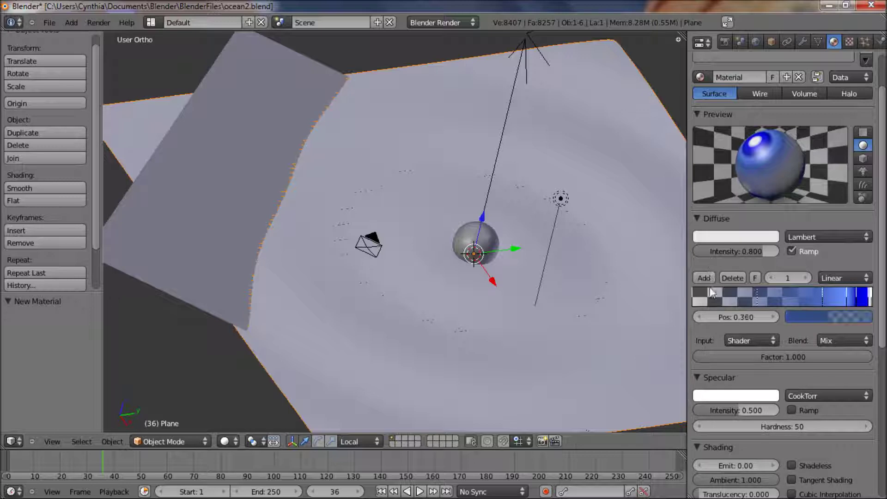
pyautogui.moveTo(755, 305); pyautogui.dragTo(763, 298)
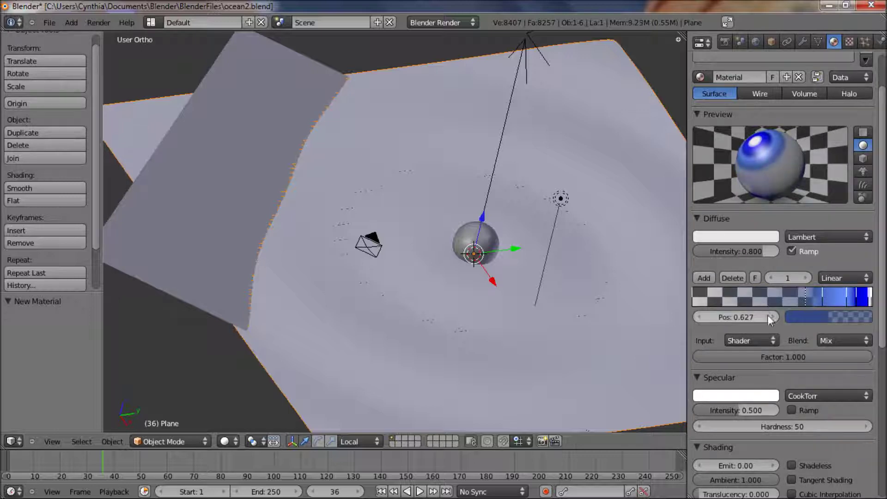
pyautogui.click(812, 315)
pyautogui.moveTo(813, 172); pyautogui.dragTo(834, 141)
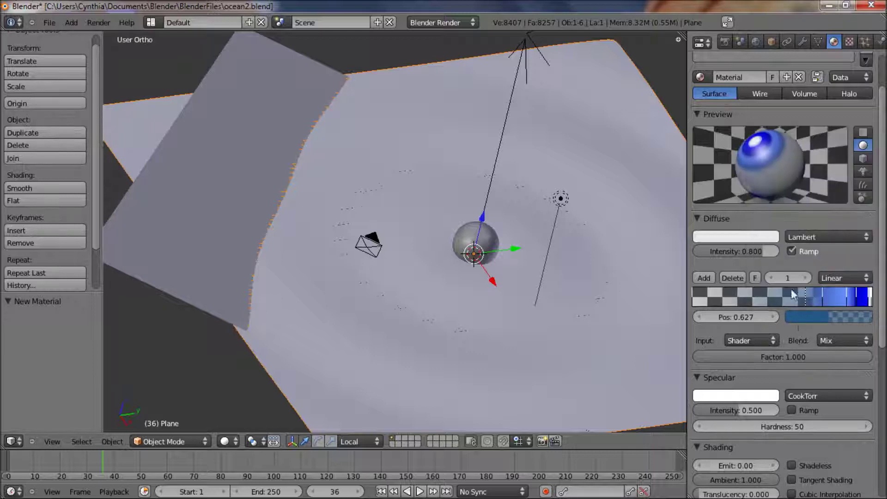
pyautogui.moveTo(791, 289); pyautogui.dragTo(802, 290)
pyautogui.click(821, 315)
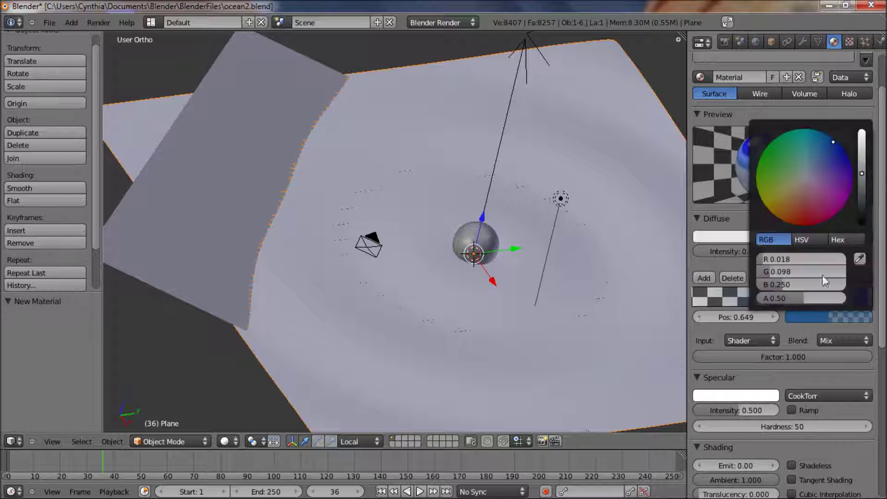
pyautogui.moveTo(802, 298); pyautogui.dragTo(832, 299)
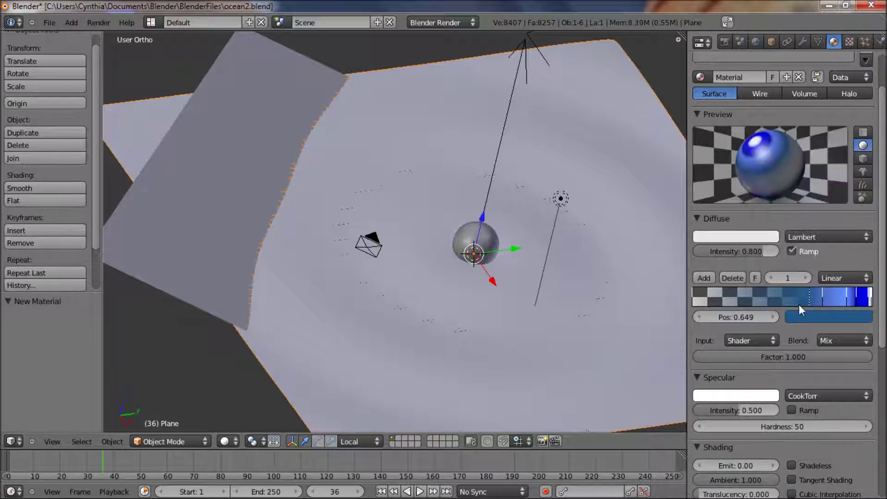
# Add a ramp stop at 0.552 and color it fully opaque dark green, R 0.044, G 0.125, B 0.065.
pyautogui.click(708, 279)
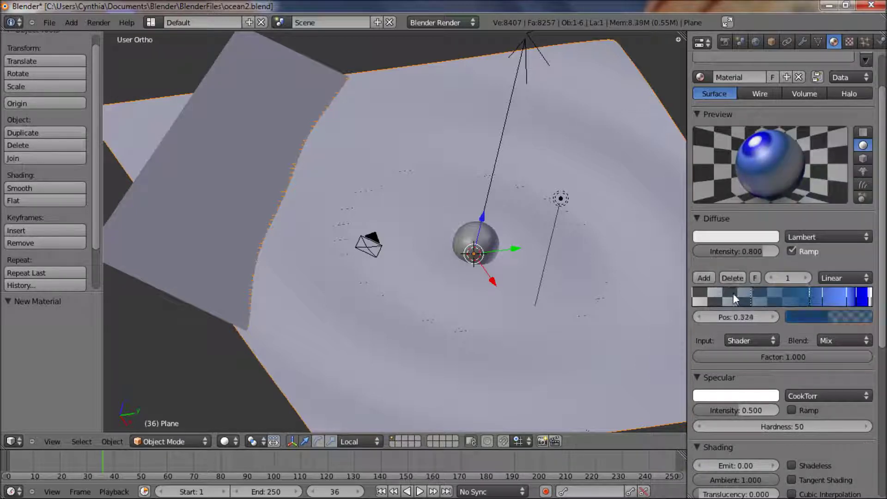
pyautogui.moveTo(695, 302)
pyautogui.mouseDown()
pyautogui.moveTo(757, 301)
pyautogui.moveTo(746, 303)
pyautogui.mouseUp()
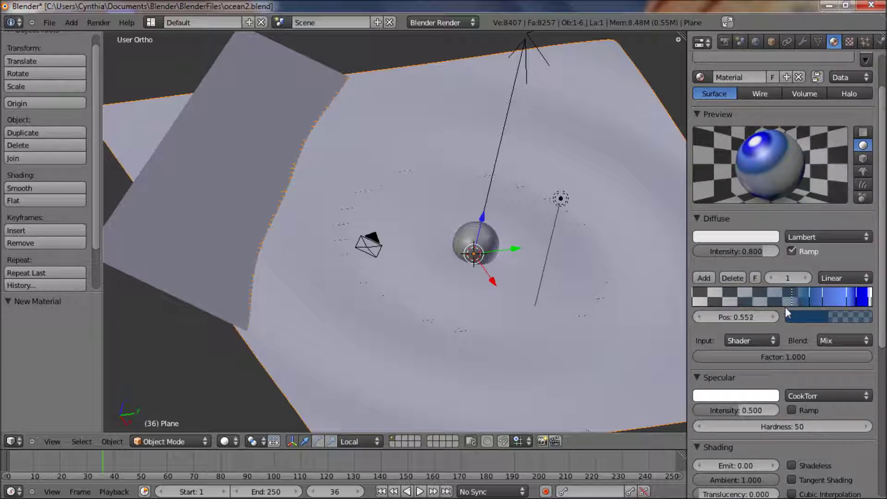
pyautogui.click(808, 318)
pyautogui.moveTo(820, 168); pyautogui.dragTo(783, 154)
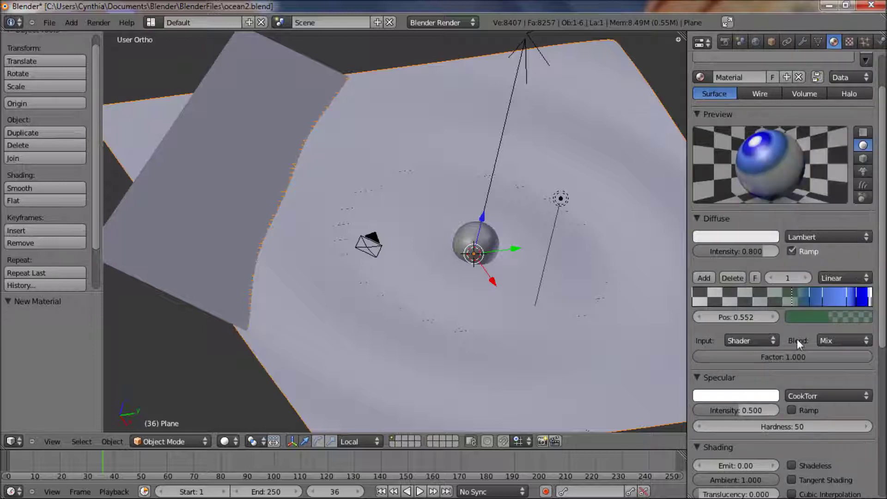
pyautogui.click(812, 319)
pyautogui.moveTo(832, 299); pyautogui.dragTo(845, 293)
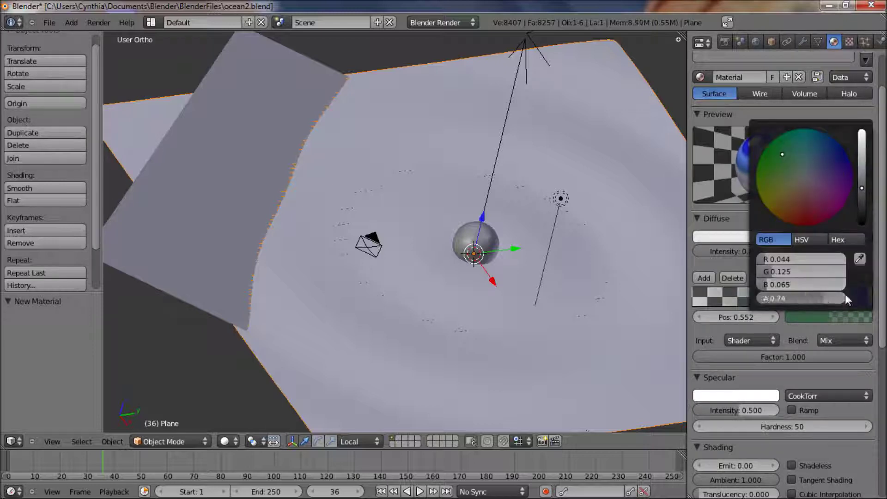
# Add ramp stops near 0.33, at 0.210 and at 0.123, making the one at 0.210 an opaque dark teal green.
pyautogui.click(707, 277)
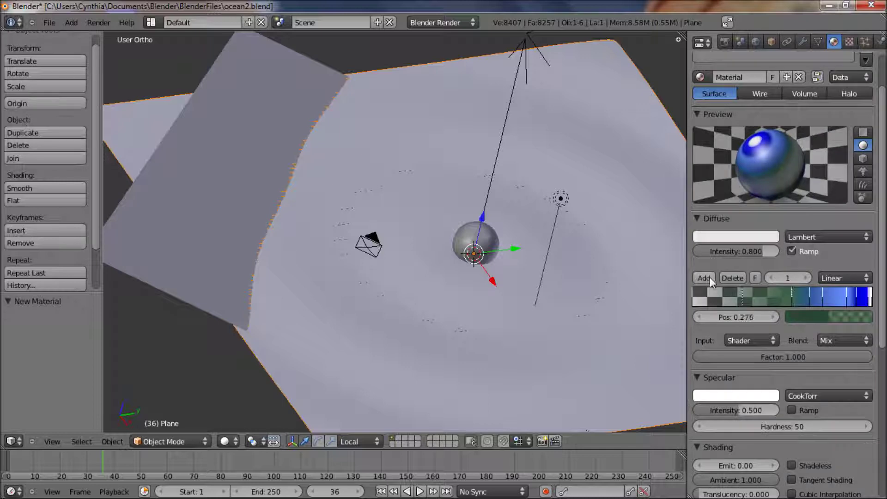
pyautogui.moveTo(751, 304)
pyautogui.mouseDown()
pyautogui.moveTo(771, 304)
pyautogui.moveTo(703, 293)
pyautogui.moveTo(728, 298)
pyautogui.mouseUp()
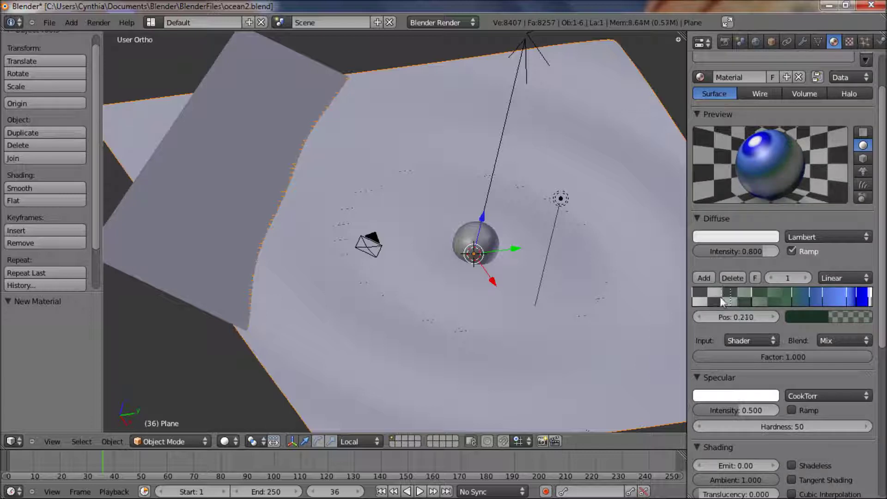
pyautogui.click(796, 314)
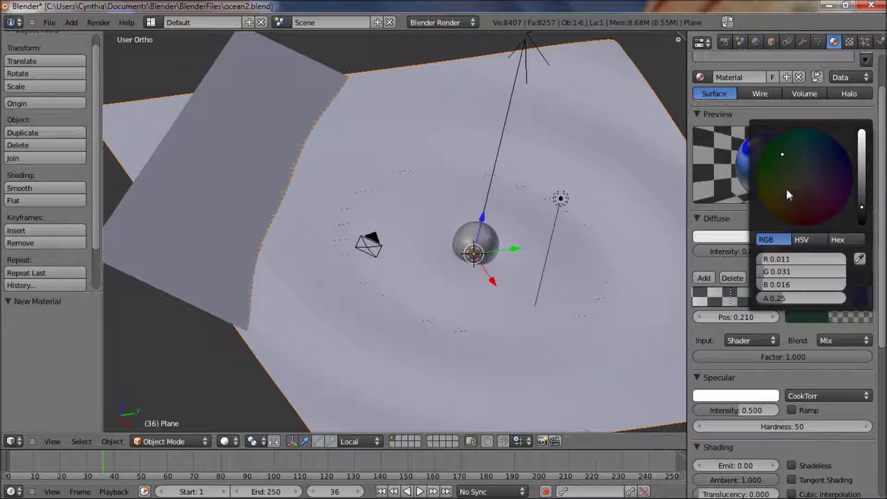
pyautogui.moveTo(786, 190)
pyautogui.mouseDown()
pyautogui.moveTo(778, 161)
pyautogui.moveTo(789, 135)
pyautogui.mouseUp()
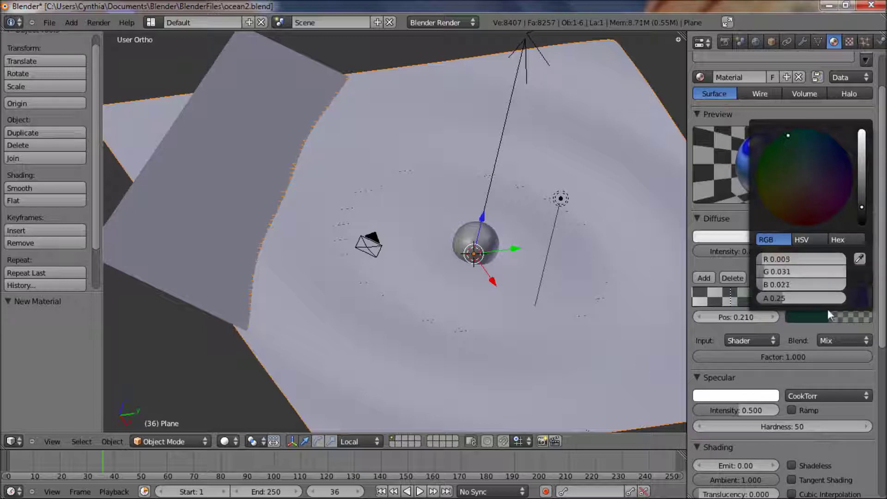
pyautogui.click(816, 316)
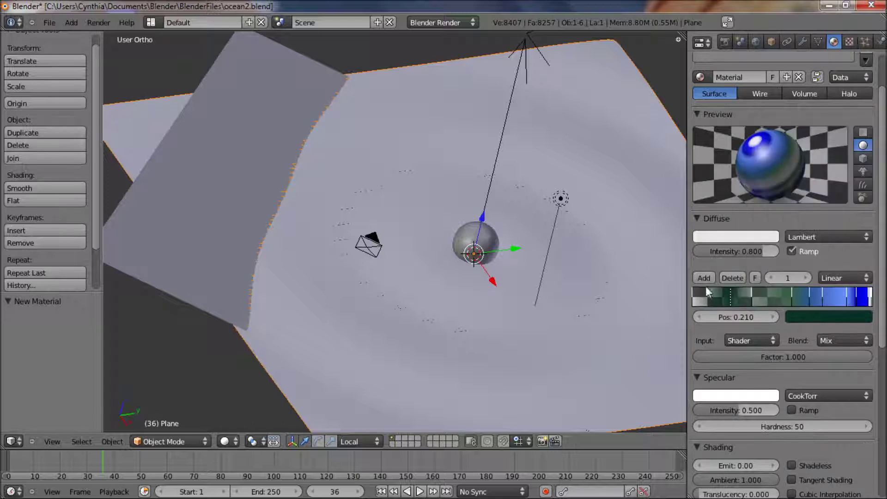
pyautogui.moveTo(714, 292); pyautogui.dragTo(709, 293)
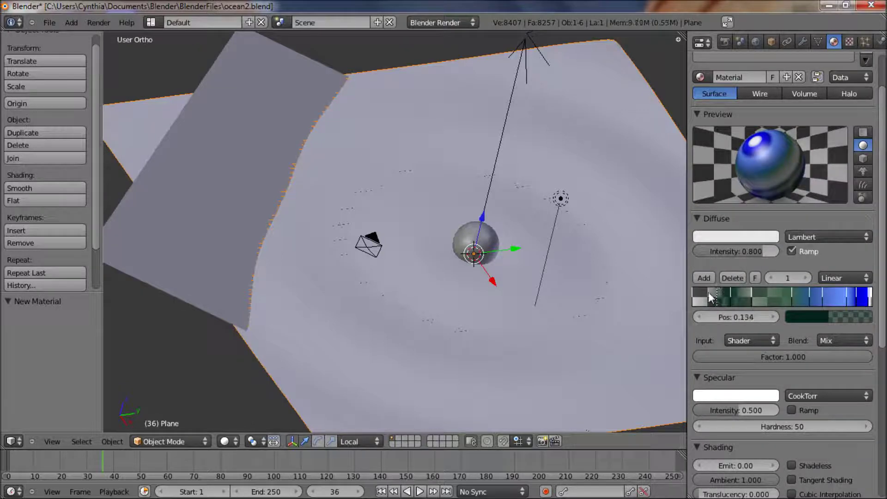
pyautogui.moveTo(461, 309); pyautogui.dragTo(472, 280, button='middle')
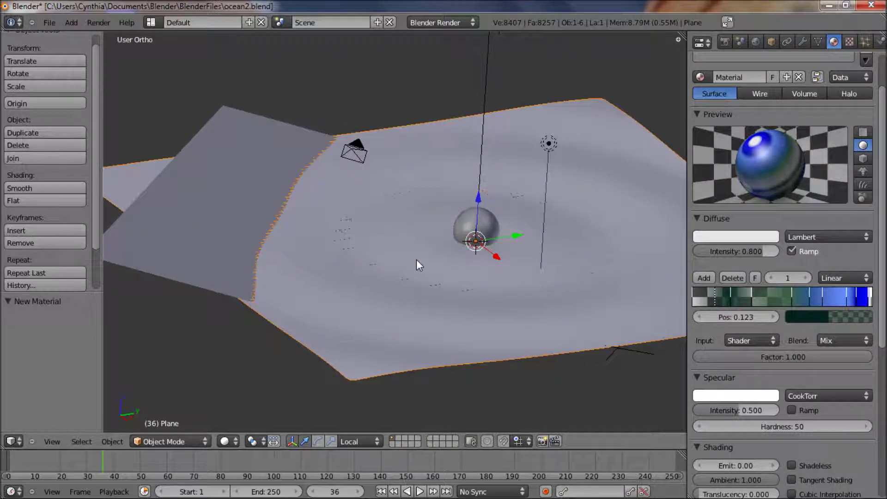
pyautogui.press('b')
pyautogui.moveTo(328, 244); pyautogui.dragTo(526, 331)
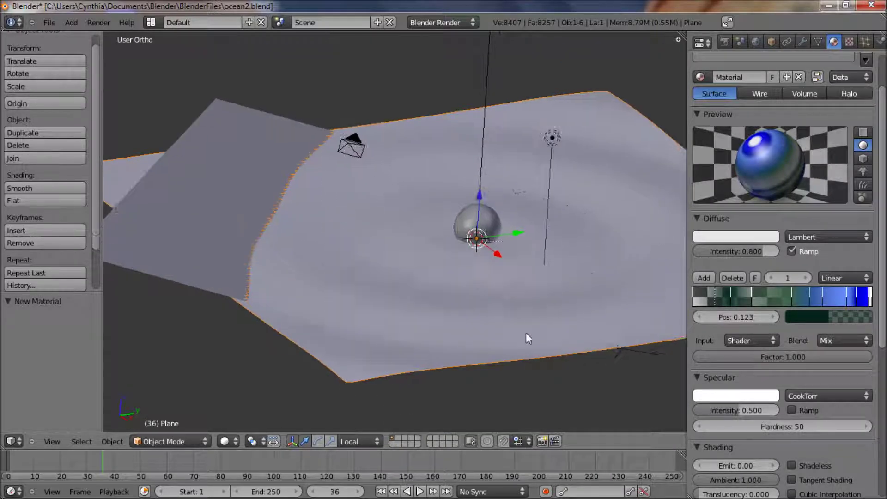
pyautogui.scroll(3, 526, 331)
pyautogui.keyDown('shift'); pyautogui.scroll(2, 451, 296); pyautogui.keyUp('shift')
pyautogui.scroll(-4, 450, 295)
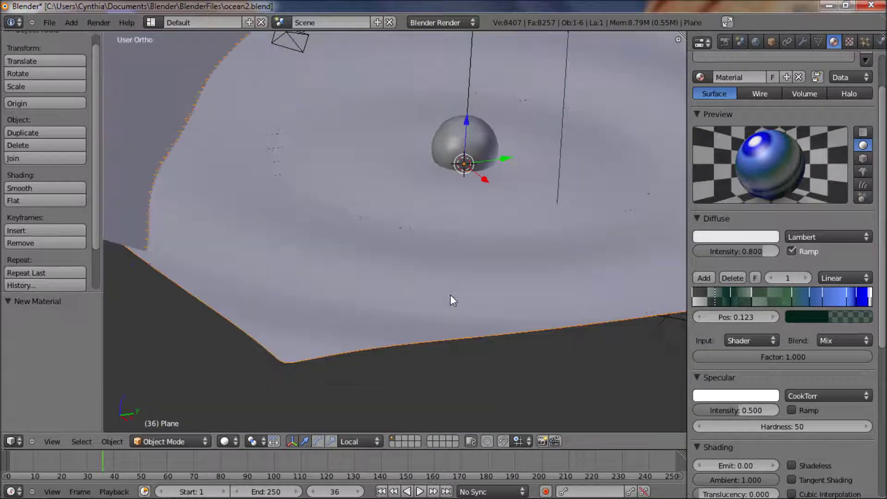
# Set a render border over the water in front of the sphere in camera view and render that region.
pyautogui.press('KP_0')
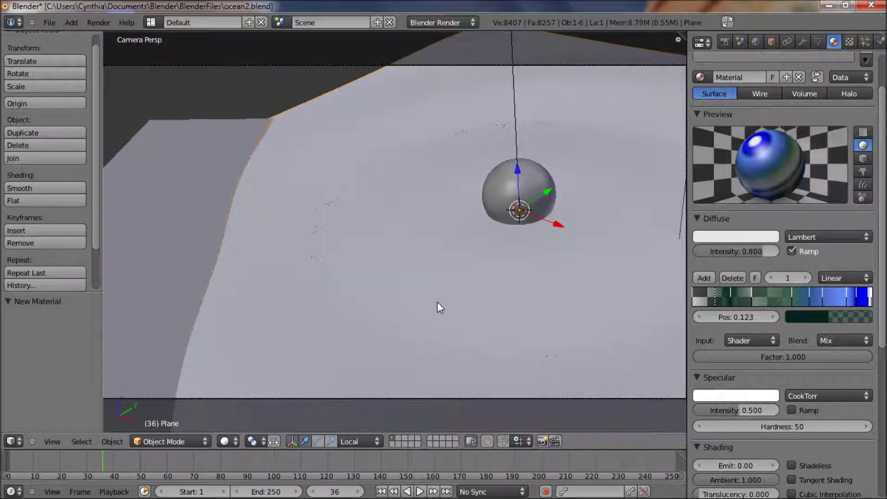
pyautogui.hotkey('ctrl', 'b')
pyautogui.moveTo(430, 301); pyautogui.dragTo(636, 372)
pyautogui.press('F12')
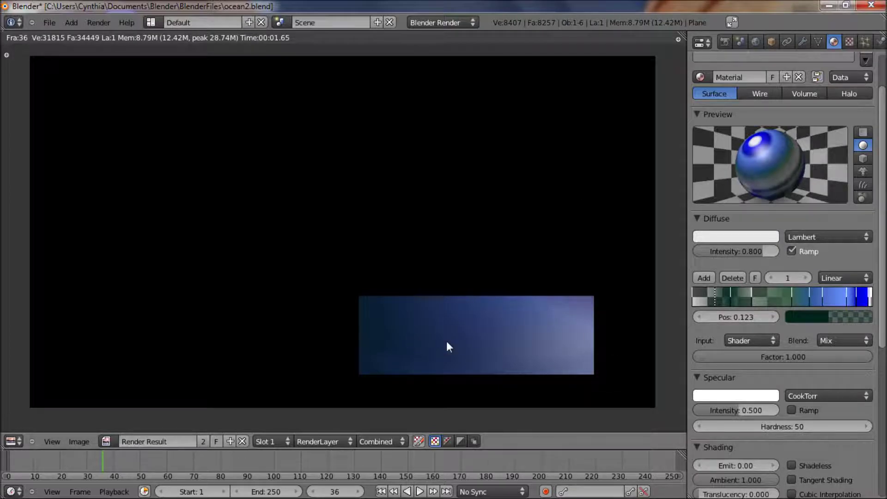
pyautogui.press('Escape')
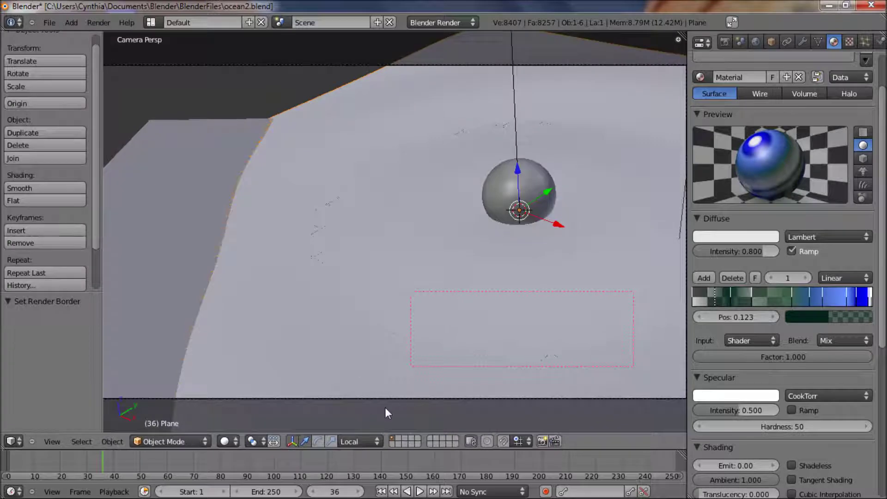
# Clear the render border and render the full camera frame.
pyautogui.hotkey('ctrl', 'alt', 'b')
pyautogui.press('F12')
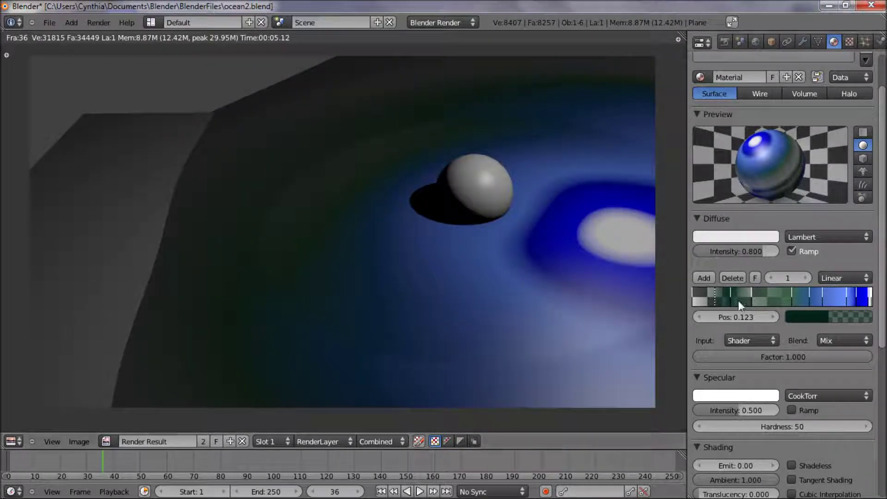
# Move the semi-transparent green ramp stop, number 3, to position 0.460 and render the scene again.
pyautogui.click(753, 298)
pyautogui.moveTo(764, 298); pyautogui.dragTo(778, 303)
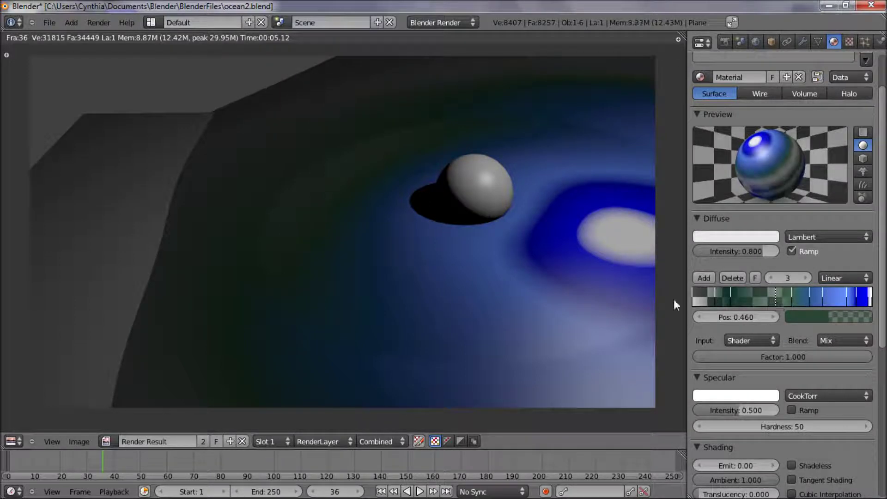
pyautogui.press('F12')
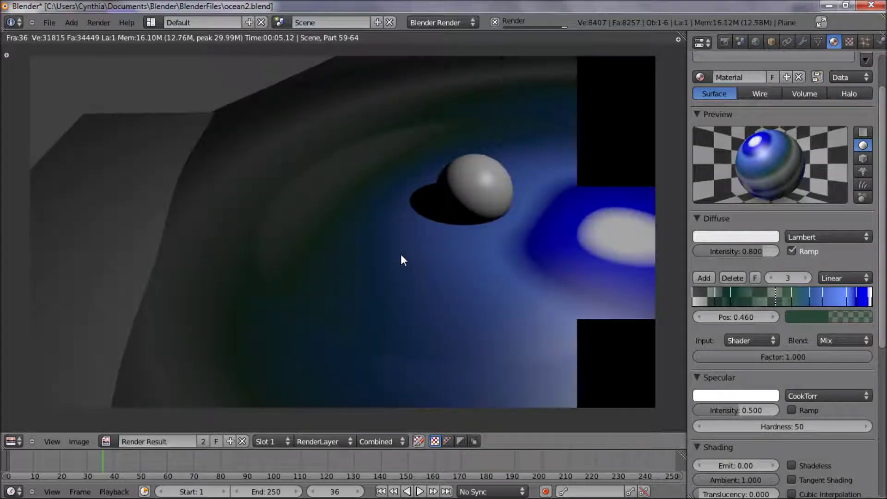
pyautogui.press('Escape')
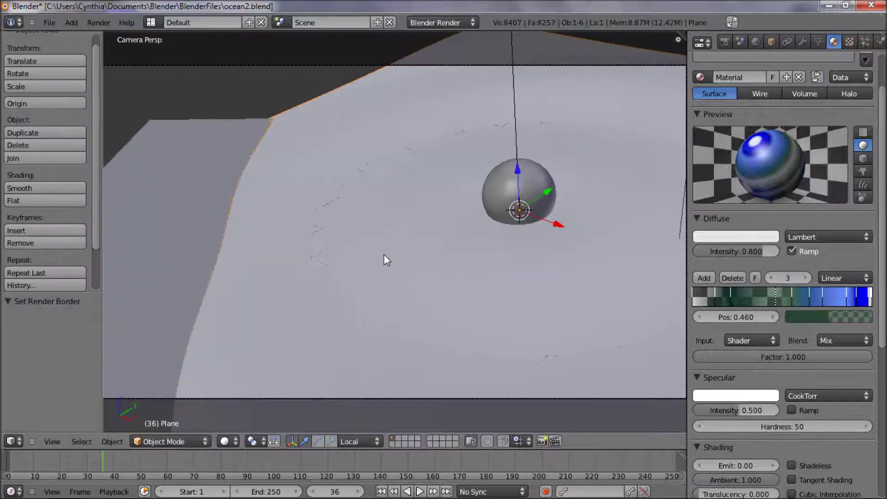
# Select the camera and rotate it freely by about 18.9° so that it tilts up toward the horizon.
pyautogui.scroll(-4, 526, 365)
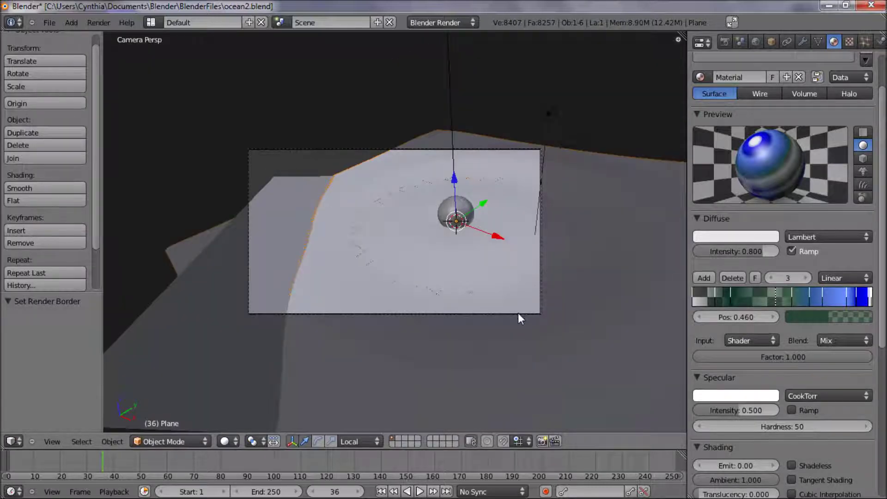
pyautogui.rightClick(516, 314)
pyautogui.press('r')
pyautogui.press('r')
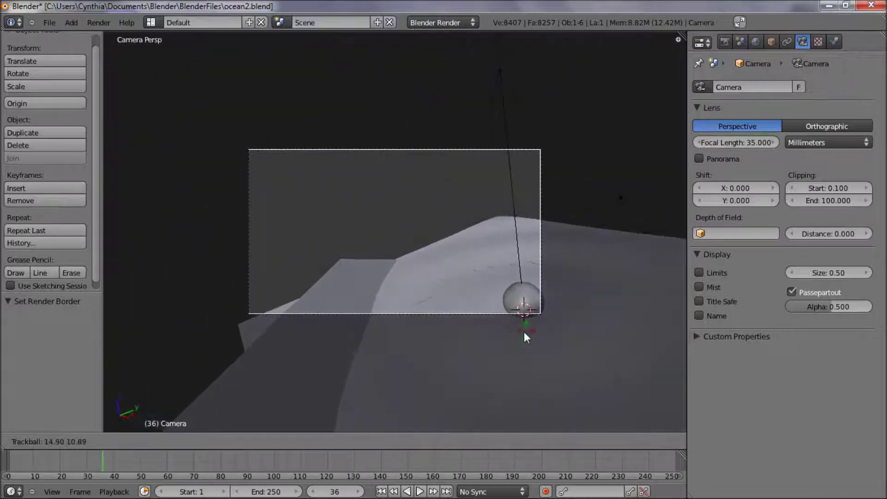
pyautogui.click(511, 335)
# Lower the camera by about 5.922 units along the global Z axis to frame the sphere and water.
pyautogui.press('g')
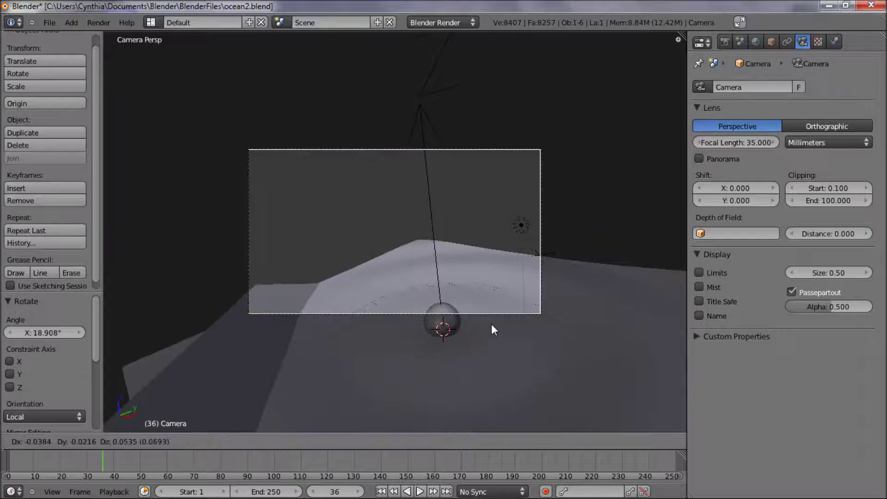
pyautogui.press('z')
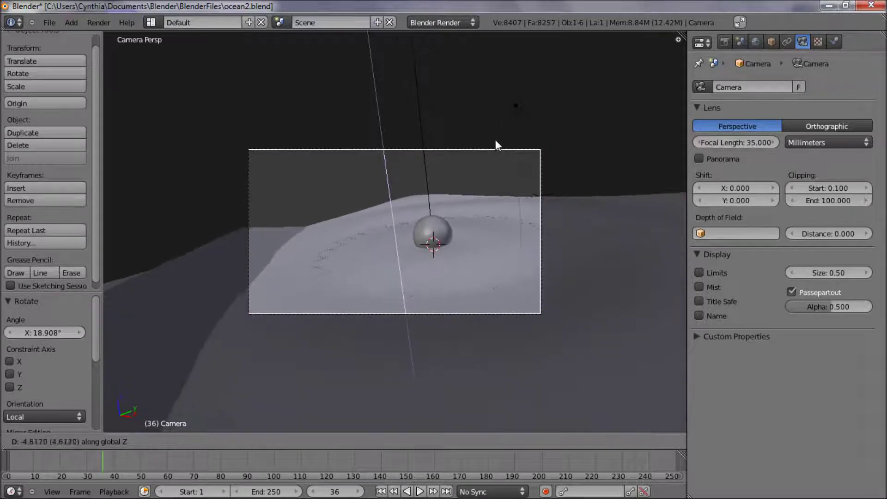
pyautogui.click(495, 178)
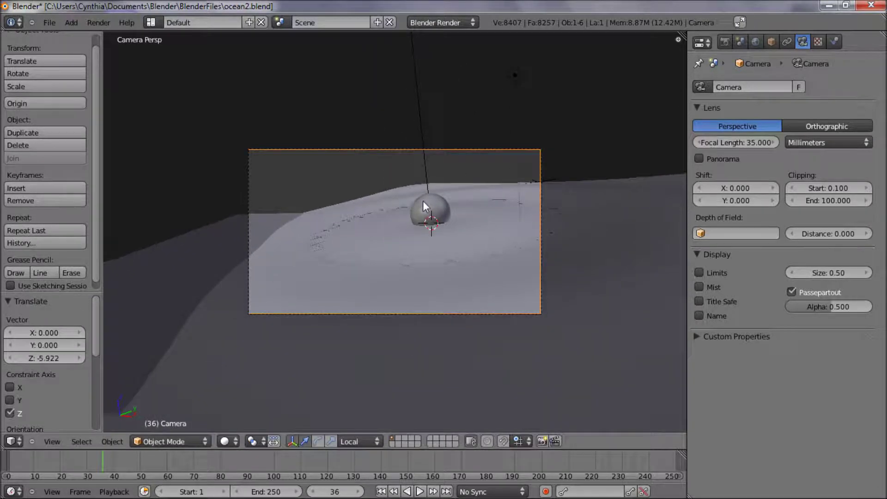
# Render the scene from the lowered camera and inspect the water colors around the sphere.
pyautogui.press('F12')
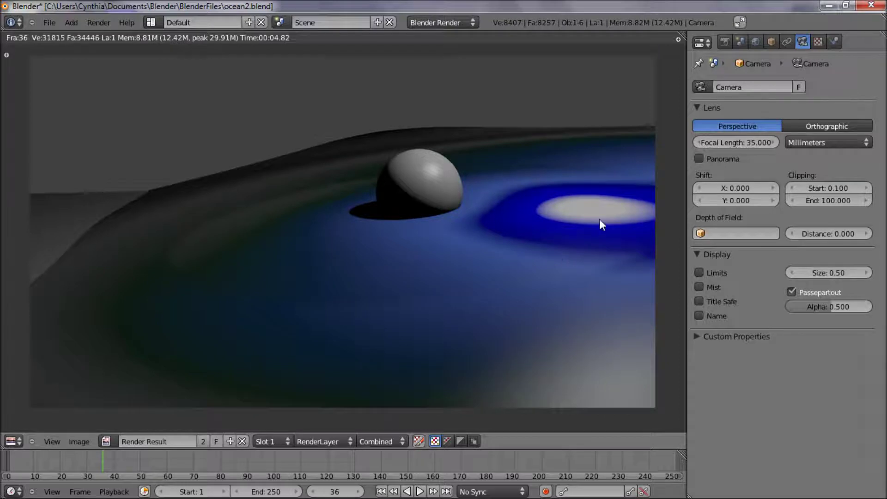
pyautogui.scroll(-1, 541, 221)
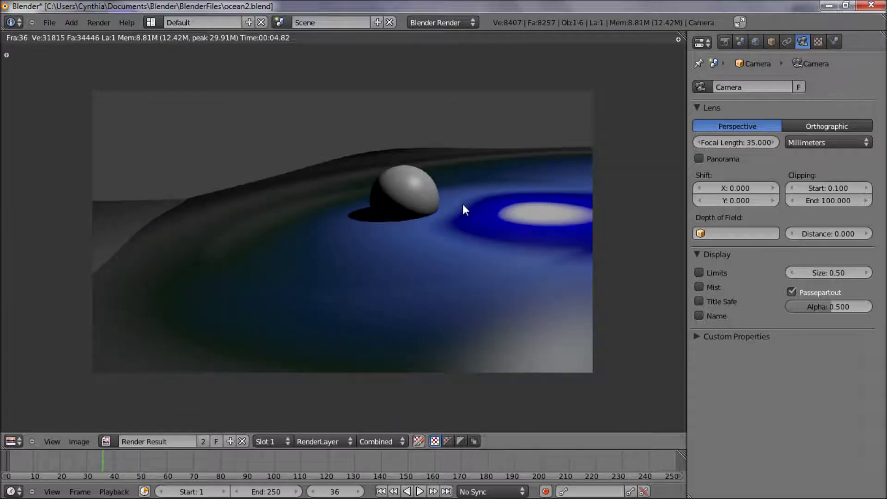
pyautogui.scroll(2, 464, 271)
pyautogui.press('Escape')
# Select the ocean plane and darken the bright blue ramp stop, number 8 at position 0.908, to a dark navy.
pyautogui.rightClick(465, 283)
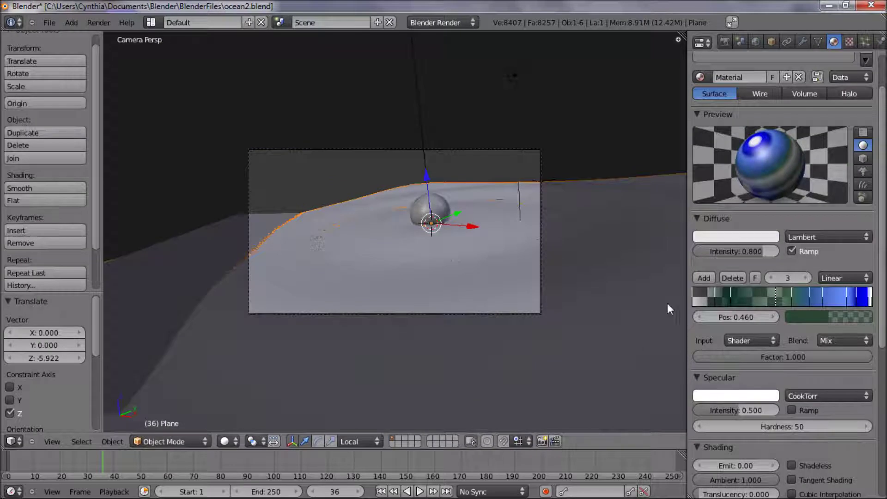
pyautogui.click(853, 302)
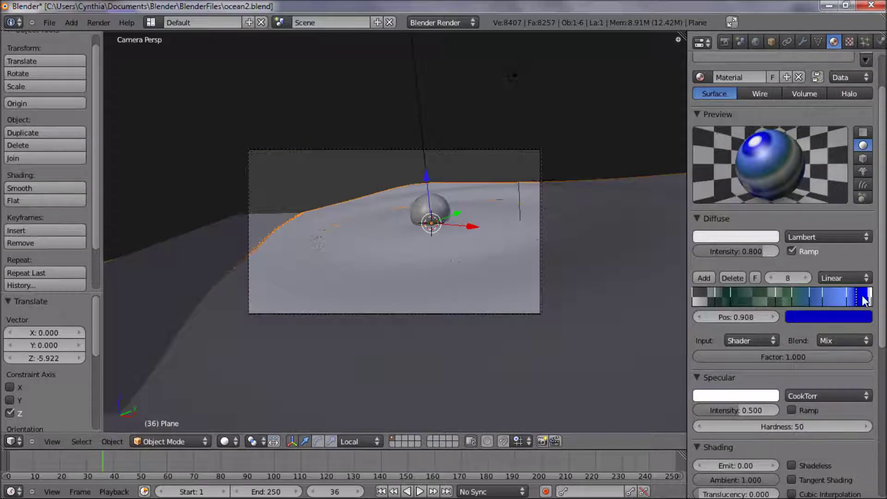
pyautogui.click(846, 317)
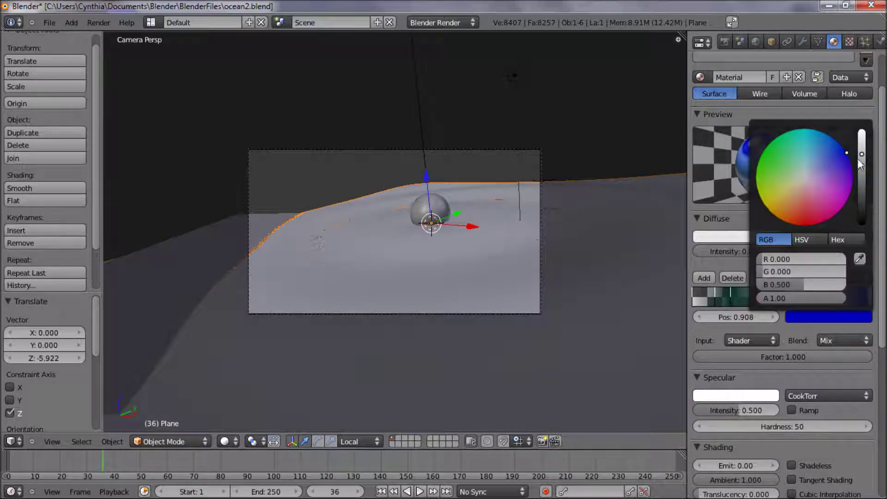
pyautogui.moveTo(860, 164); pyautogui.dragTo(867, 205)
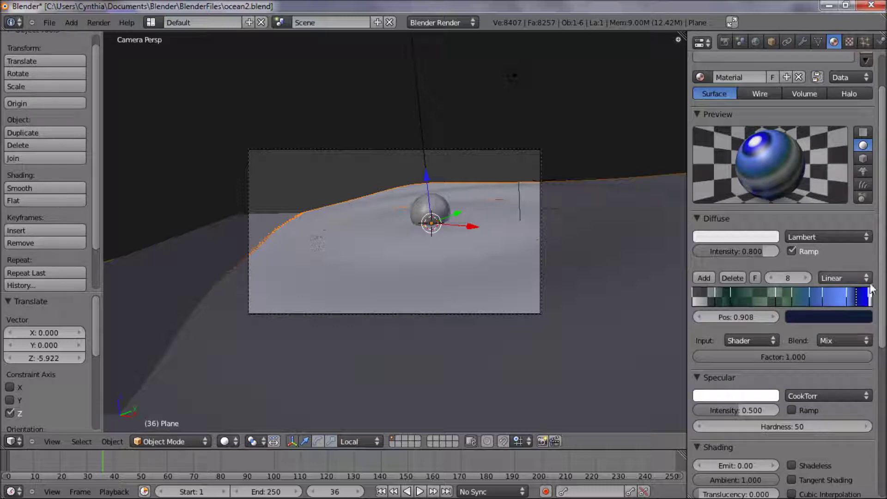
# Move the white ramp stop, number 10, to position 1.000, recolor it to a medium grey and render the scene.
pyautogui.keyDown('ctrl'); pyautogui.click(872, 293); pyautogui.keyUp('ctrl')
pyautogui.keyDown('ctrl'); pyautogui.click(872, 298); pyautogui.keyUp('ctrl')
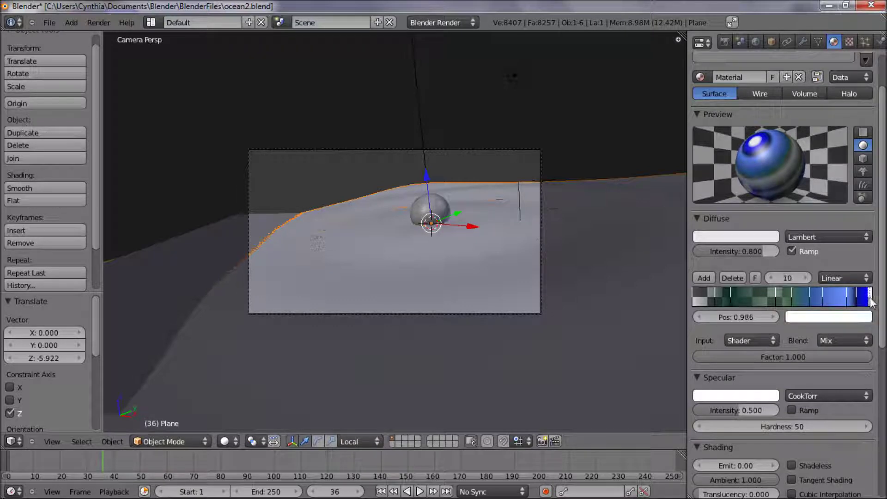
pyautogui.moveTo(872, 300); pyautogui.dragTo(873, 300)
pyautogui.click(851, 317)
pyautogui.click(829, 185)
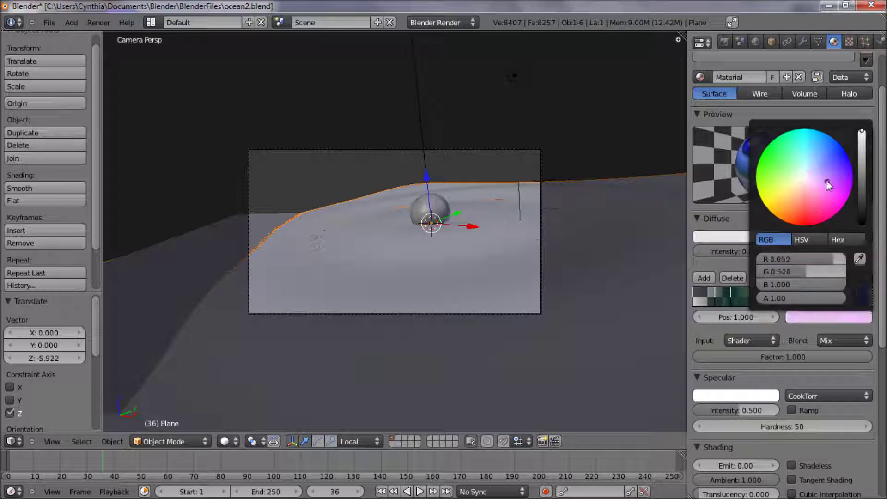
pyautogui.moveTo(829, 185); pyautogui.dragTo(811, 186)
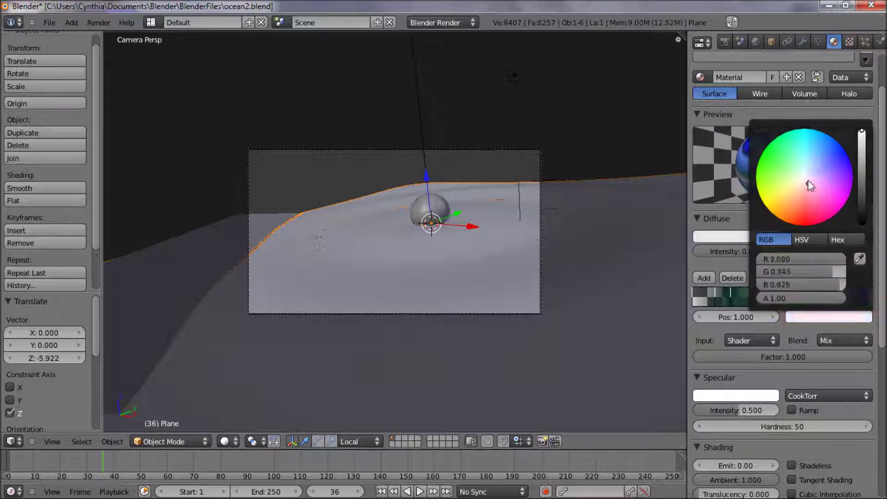
pyautogui.moveTo(862, 172); pyautogui.dragTo(861, 176)
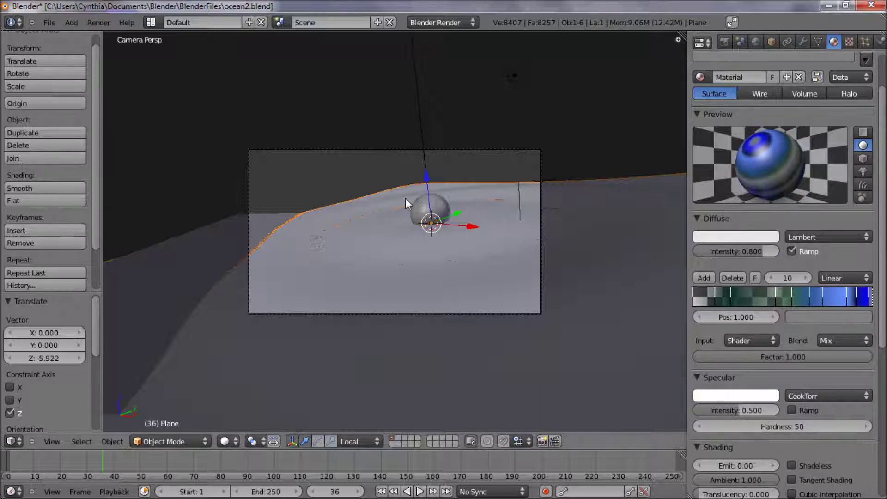
pyautogui.press('F12')
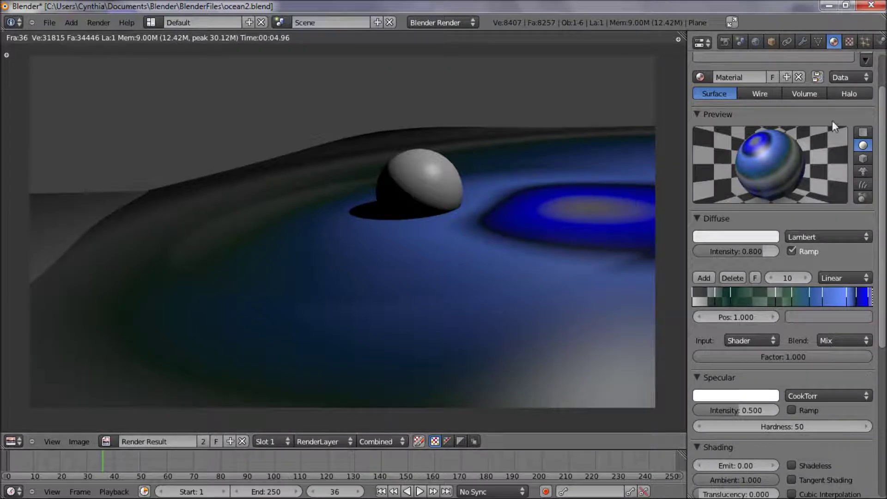
# Use the flat material preview, recolor the bright blue ramp stop, number 9 at 0.975, to a muted grey and render again.
pyautogui.click(863, 133)
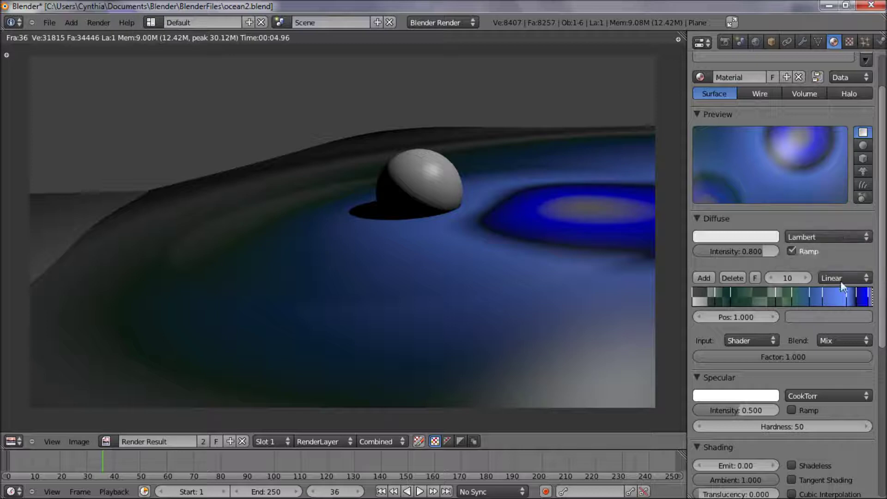
pyautogui.rightClick(867, 304)
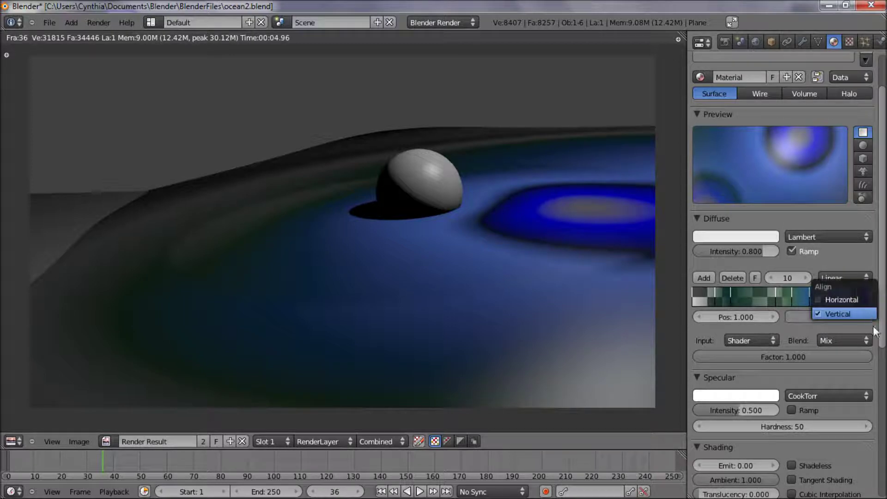
pyautogui.click(855, 314)
pyautogui.click(864, 296)
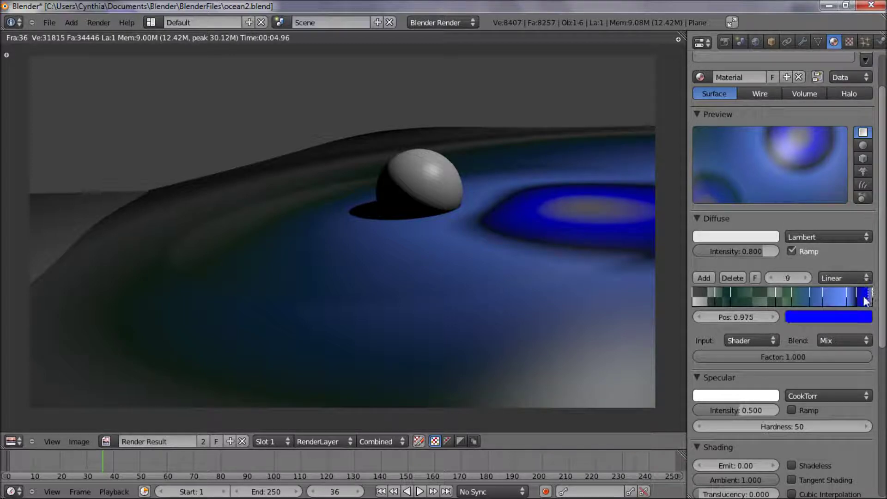
pyautogui.click(855, 317)
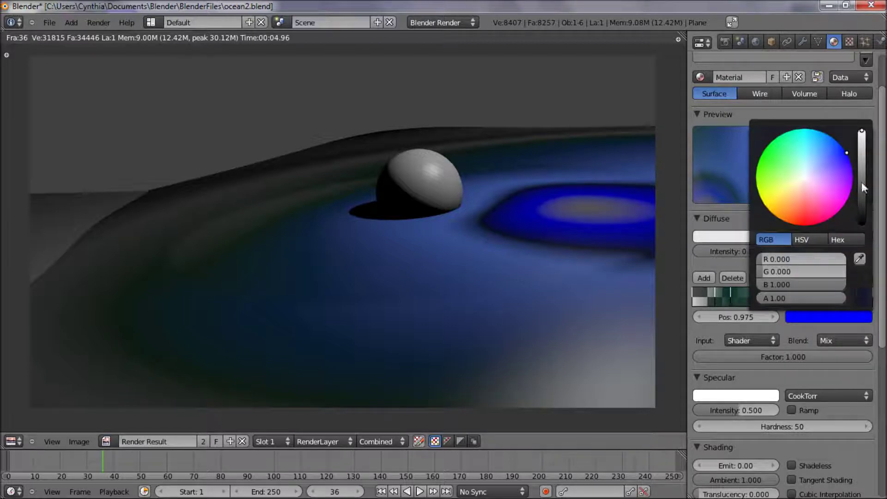
pyautogui.moveTo(844, 156)
pyautogui.mouseDown()
pyautogui.moveTo(819, 172)
pyautogui.moveTo(863, 176)
pyautogui.mouseUp()
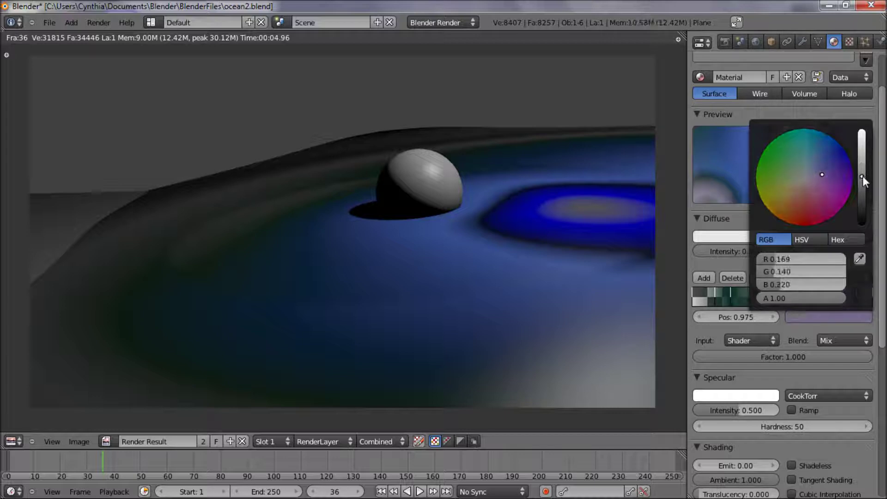
pyautogui.click(810, 173)
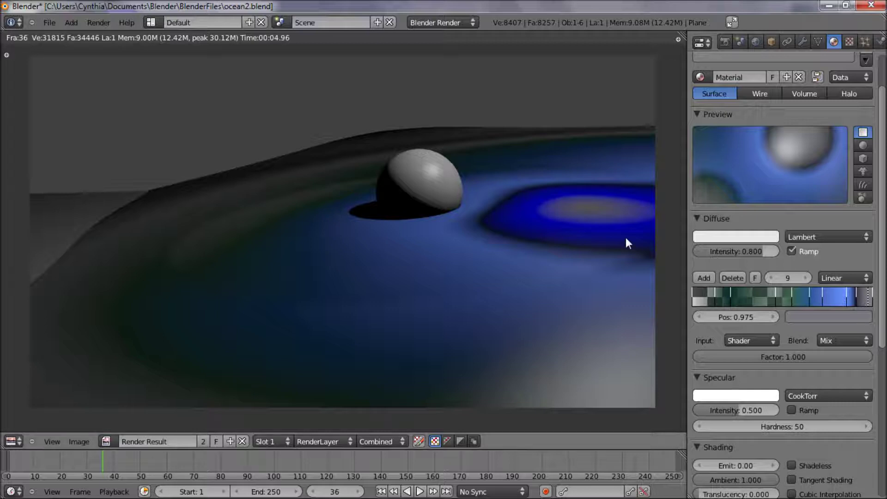
pyautogui.press('F12')
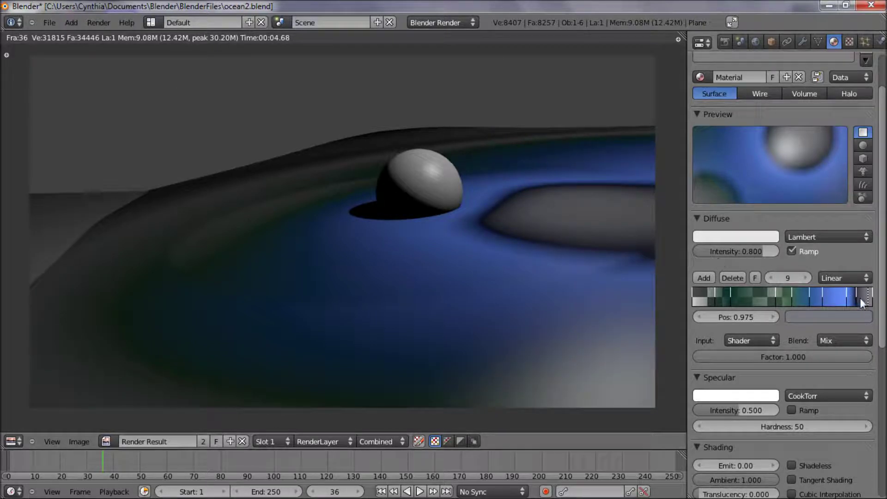
# Delete the dark navy ramp stop, number 8, and render the scene again.
pyautogui.click(733, 277)
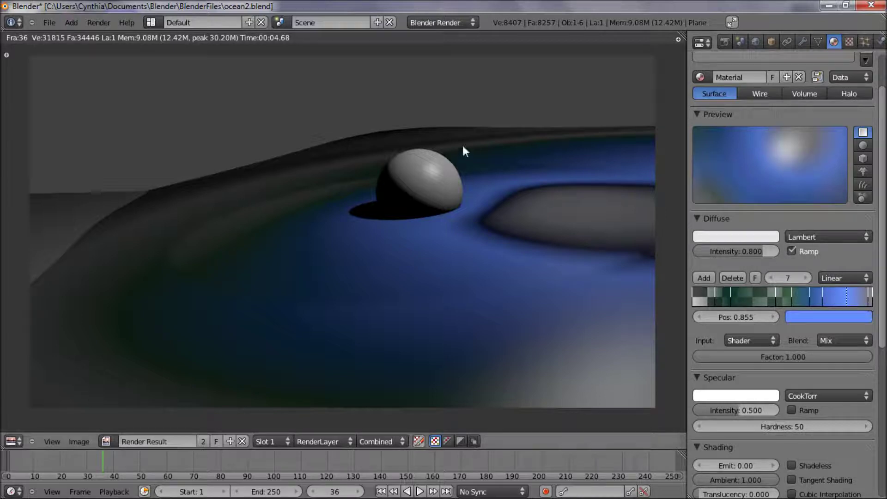
pyautogui.press('F12')
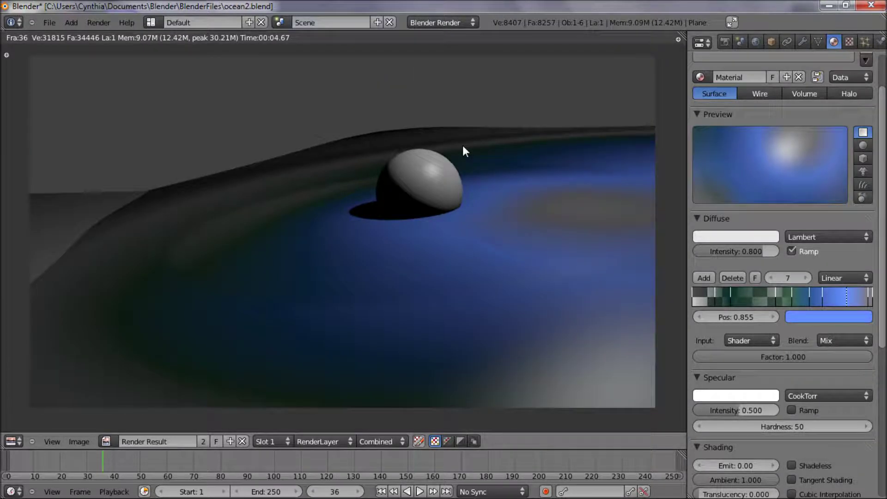
# Delete the grey end stop at position 1.000 and move the neighboring grey stop, number 8, to position 1.000.
pyautogui.click(872, 303)
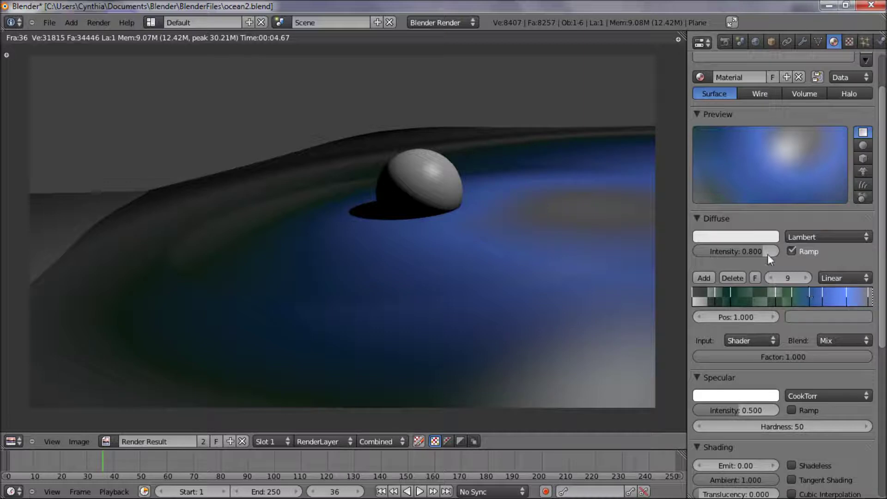
pyautogui.click(739, 277)
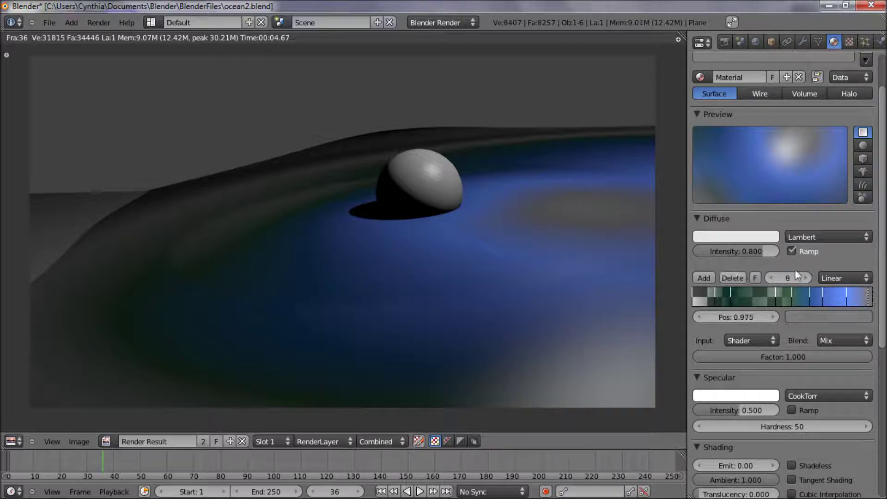
pyautogui.moveTo(869, 301)
pyautogui.mouseDown()
pyautogui.moveTo(852, 296)
pyautogui.moveTo(875, 297)
pyautogui.mouseUp()
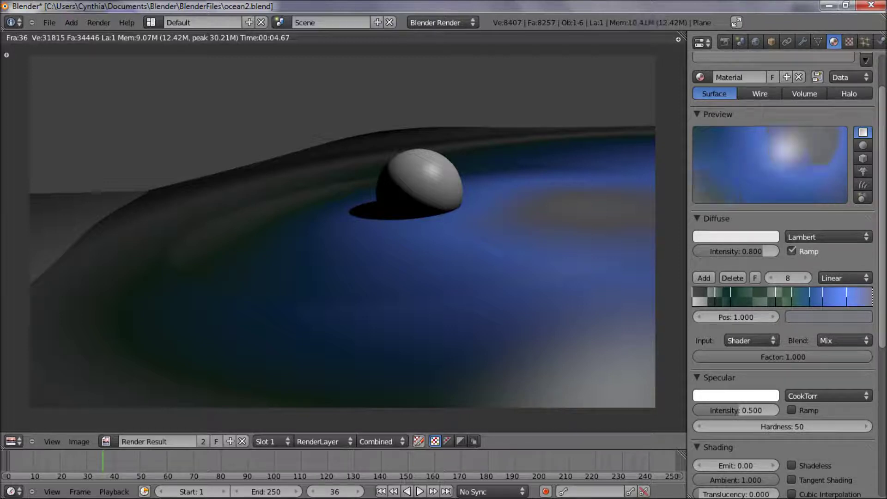
# Enable Mirror on the water material with a reflectivity of 0.233 and render the scene to check the reflection.
pyautogui.scroll(-5, 838, 352)
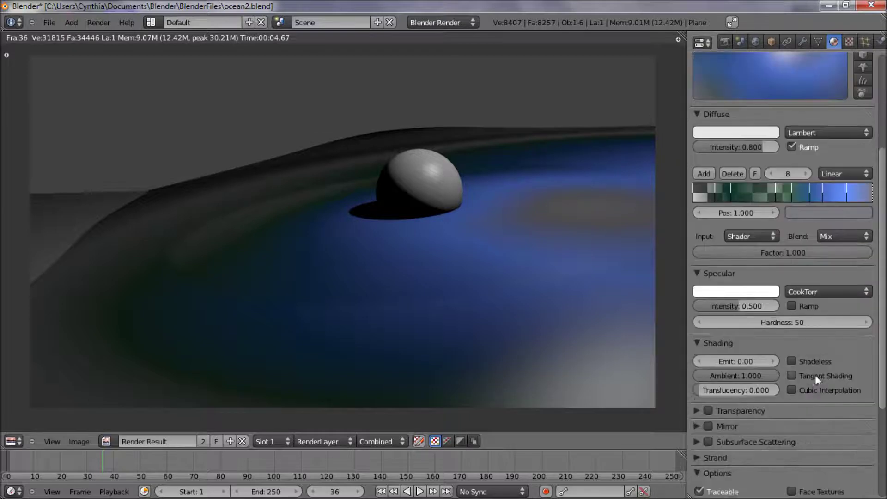
pyautogui.click(708, 426)
pyautogui.click(699, 426)
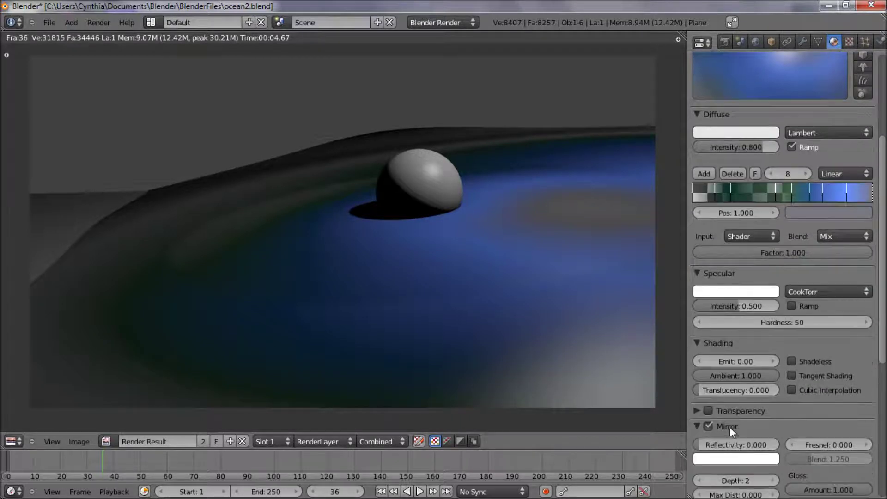
pyautogui.moveTo(718, 445); pyautogui.dragTo(735, 445)
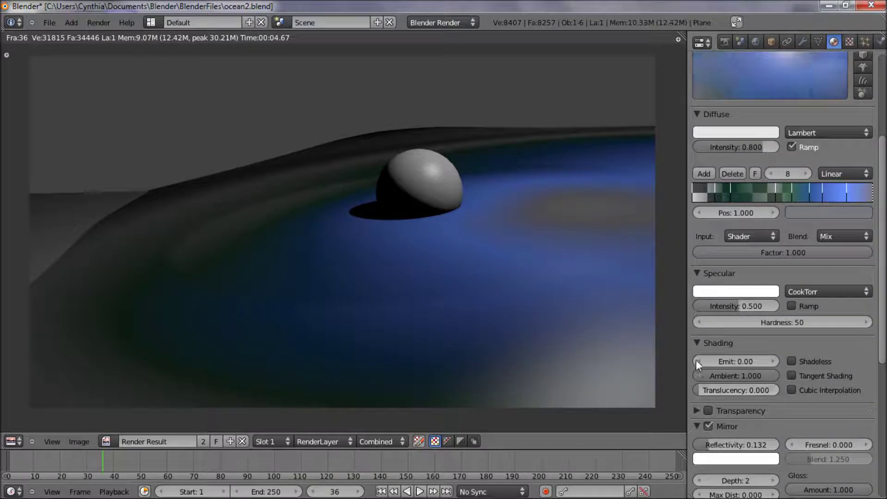
pyautogui.click(699, 342)
pyautogui.click(699, 277)
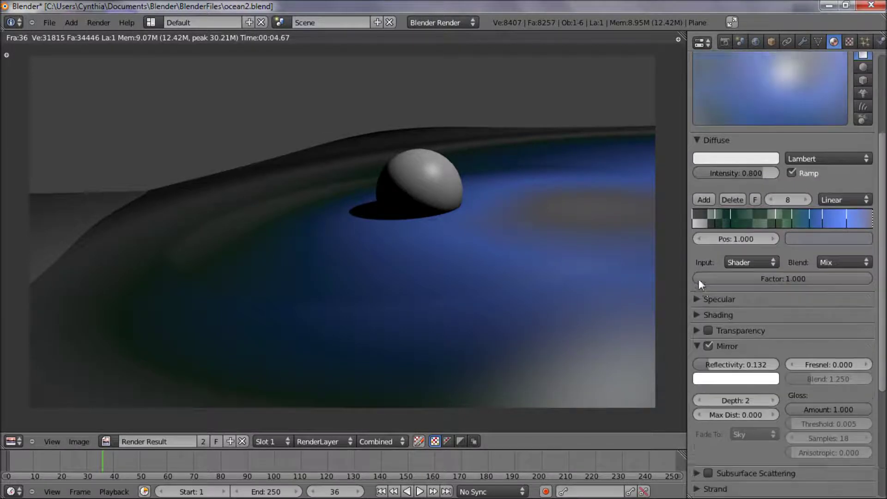
pyautogui.moveTo(725, 391); pyautogui.dragTo(733, 392)
pyautogui.press('F12')
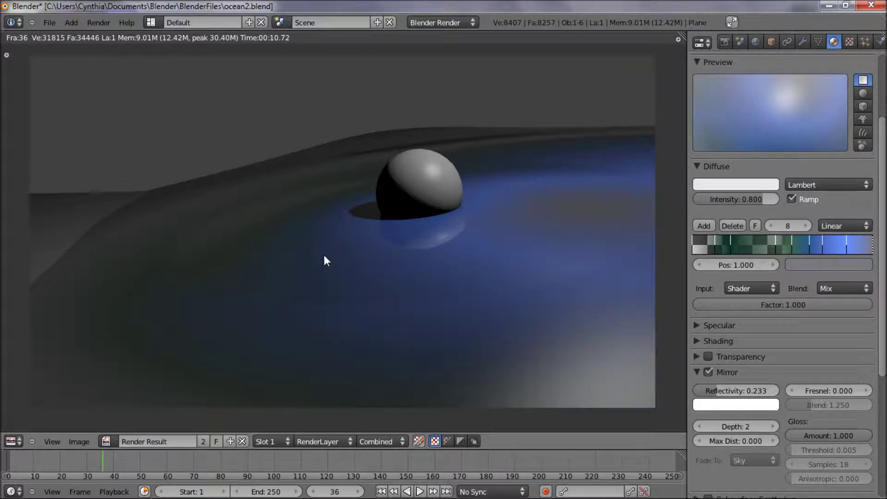
# Recolor the transparent black ramp stop, number 0, to grey with RGB 0.342 and alpha 1.00, keeping the ramp factor at 1.000.
pyautogui.click(694, 246)
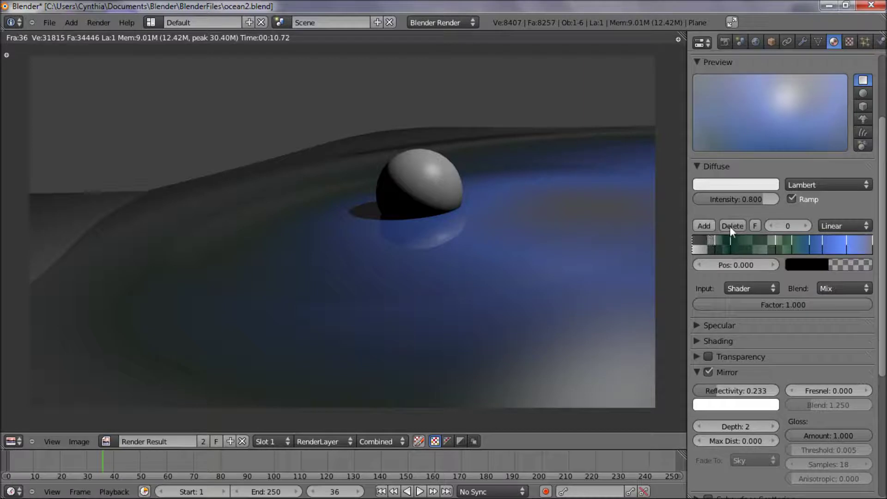
pyautogui.click(829, 265)
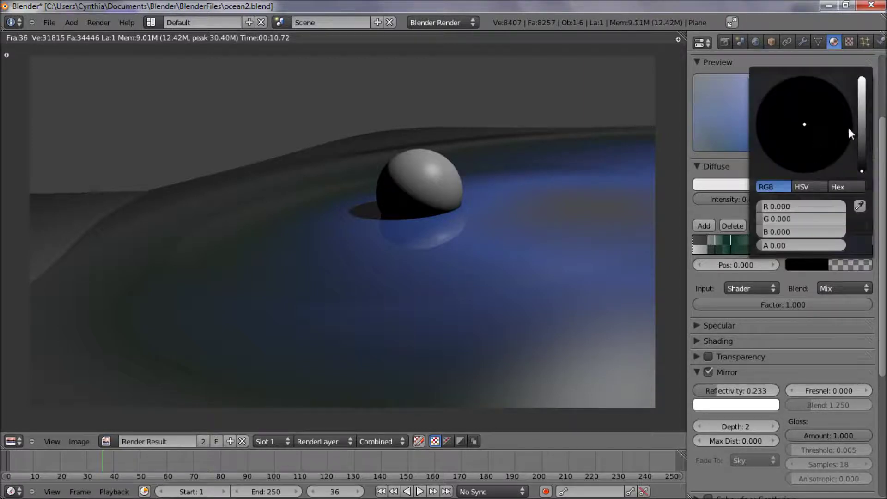
pyautogui.click(861, 114)
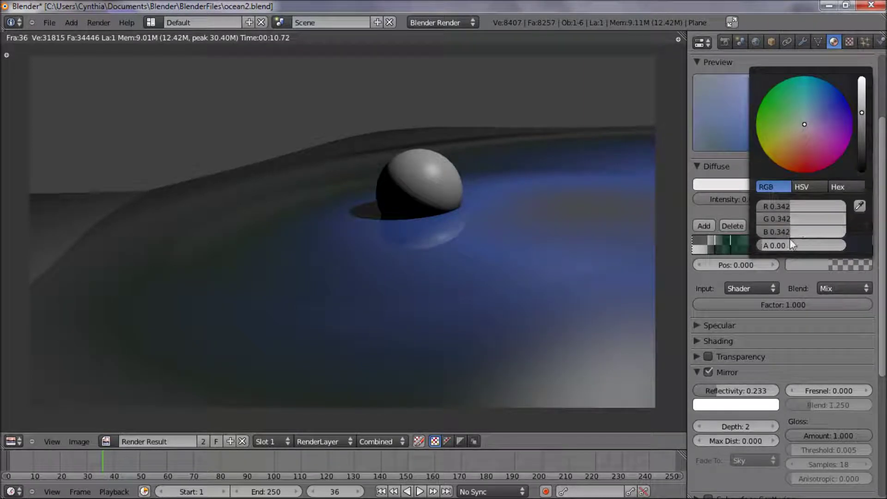
pyautogui.moveTo(790, 244); pyautogui.dragTo(845, 245)
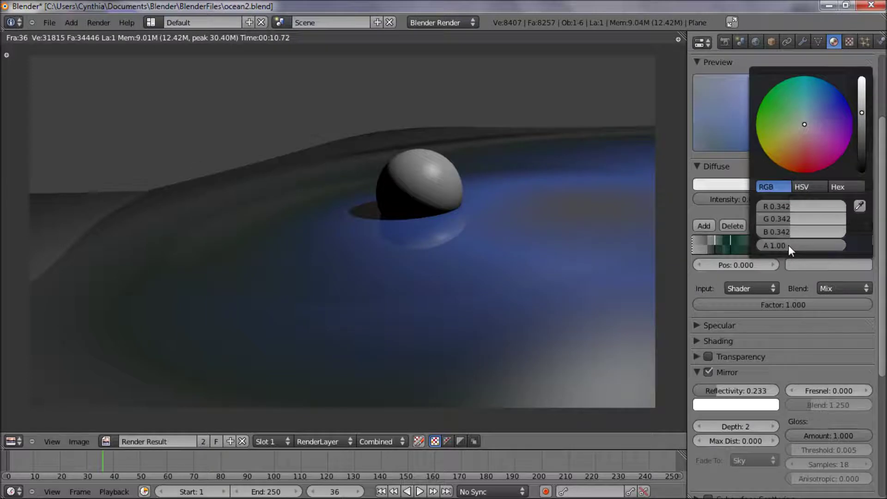
pyautogui.moveTo(809, 304); pyautogui.dragTo(807, 304)
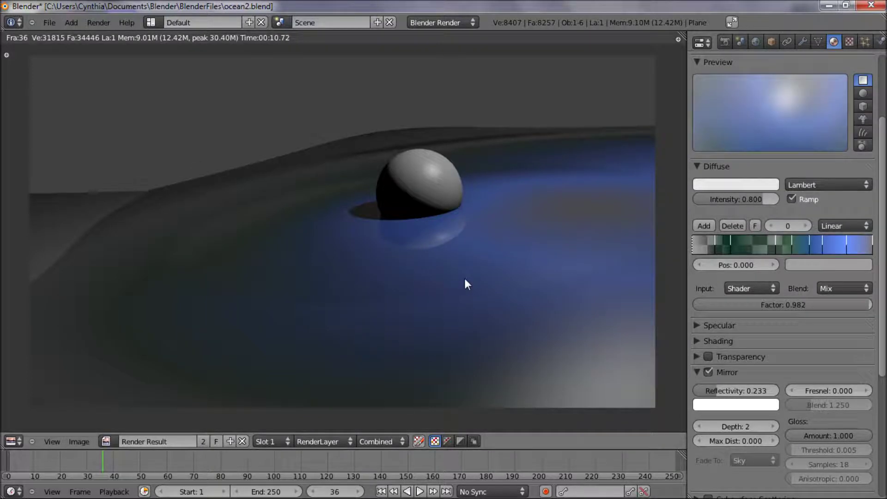
pyautogui.moveTo(840, 305); pyautogui.dragTo(849, 305)
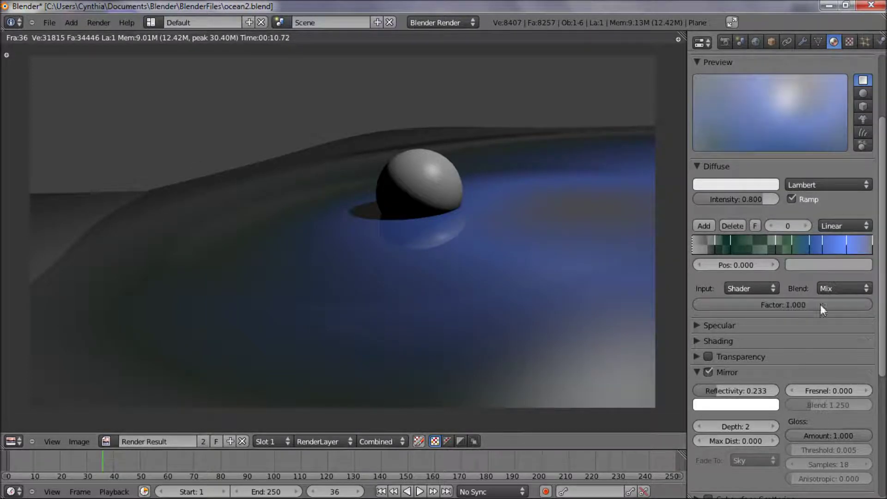
# Close the render result, select the sphere and add a new material to it.
pyautogui.press('Escape')
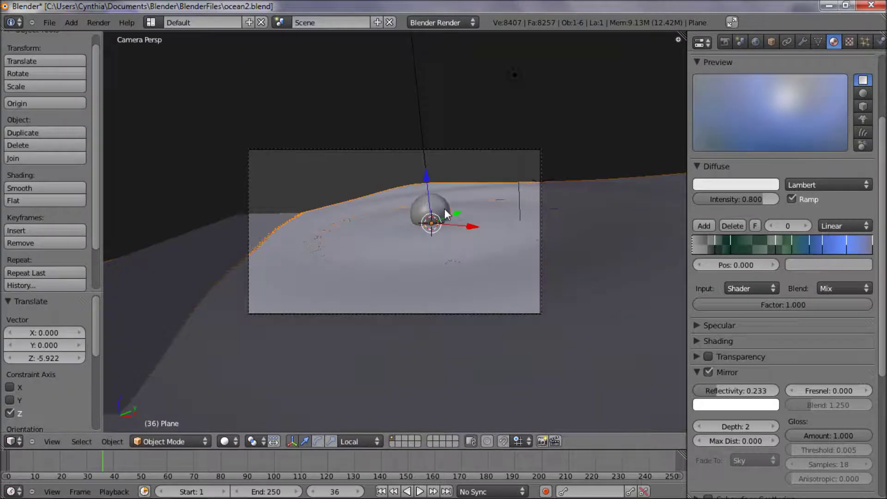
pyautogui.rightClick(424, 201)
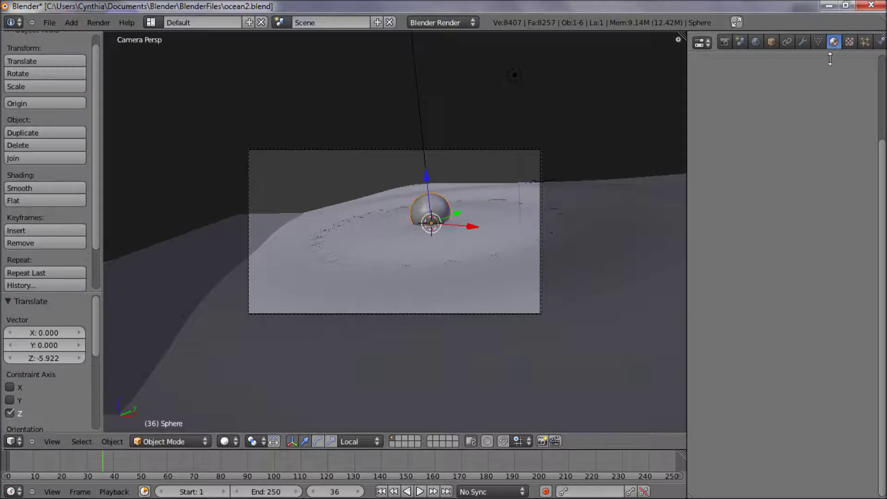
pyautogui.click(791, 101)
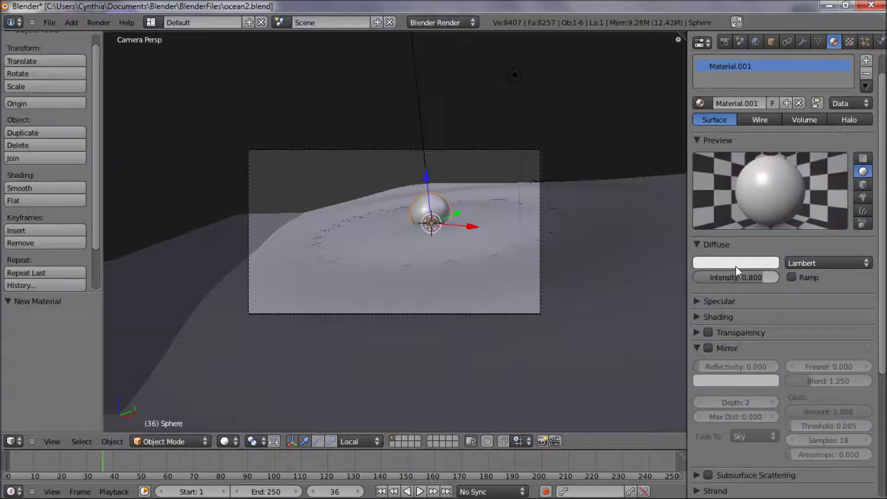
# Enable a diffuse ramp on the sphere material, move the white stop to position 0.329 and add a stop at 0.164.
pyautogui.click(792, 278)
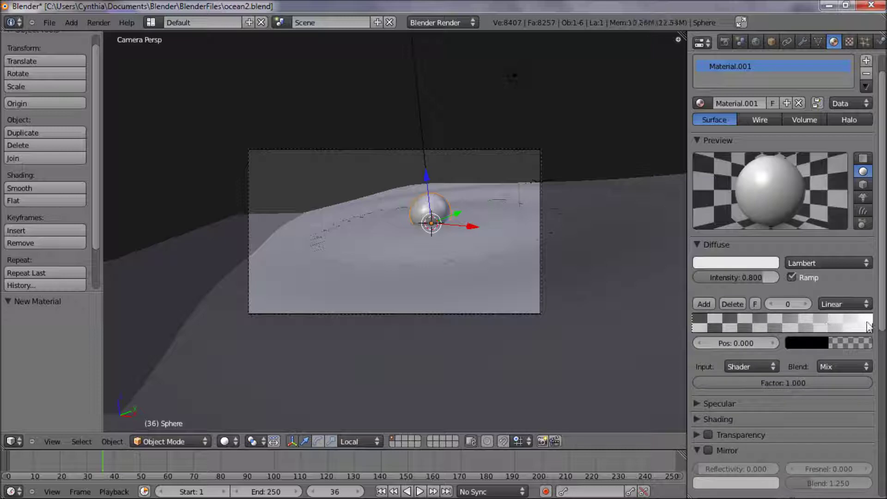
pyautogui.moveTo(873, 327); pyautogui.dragTo(751, 327)
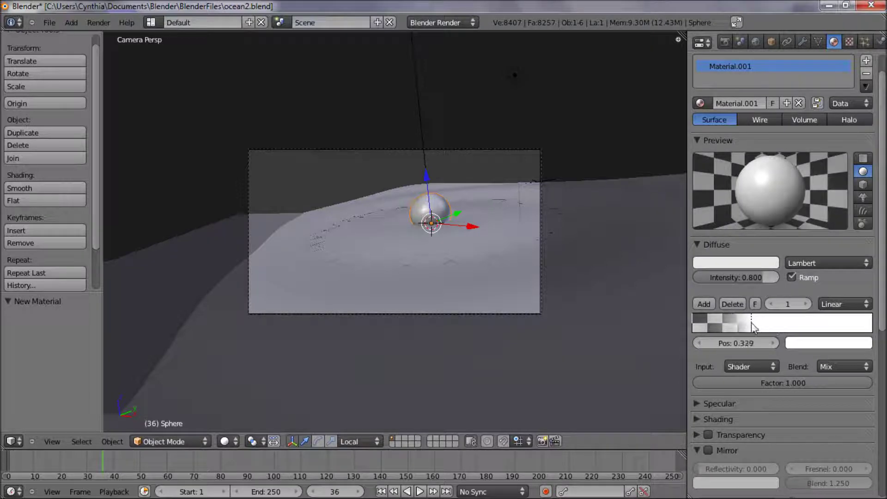
pyautogui.click(700, 305)
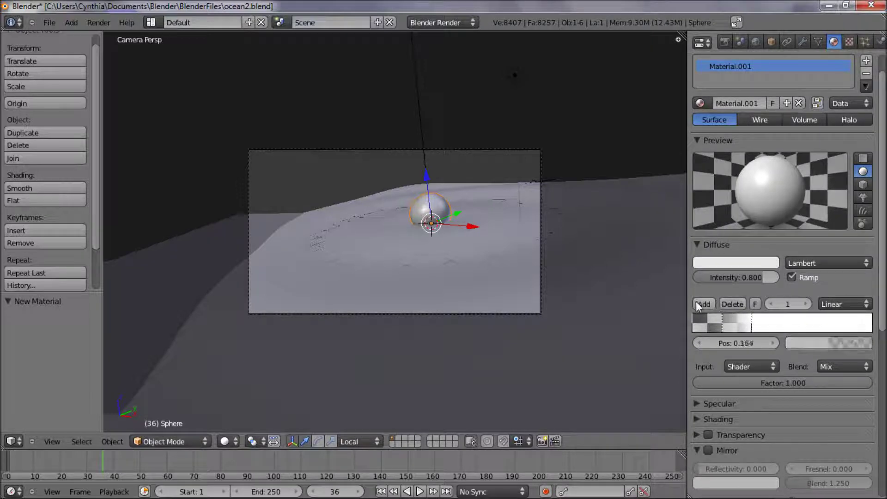
# Color the new middle ramp stop pure red with RGB 1.000, 0.000, 0.000 and alpha 1.00.
pyautogui.click(811, 343)
pyautogui.moveTo(805, 204); pyautogui.dragTo(811, 254)
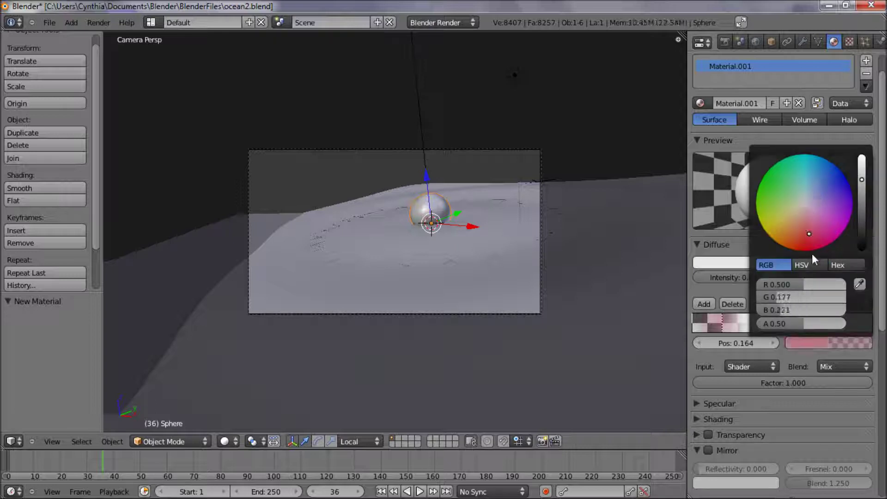
pyautogui.click(794, 289)
pyautogui.write('1')
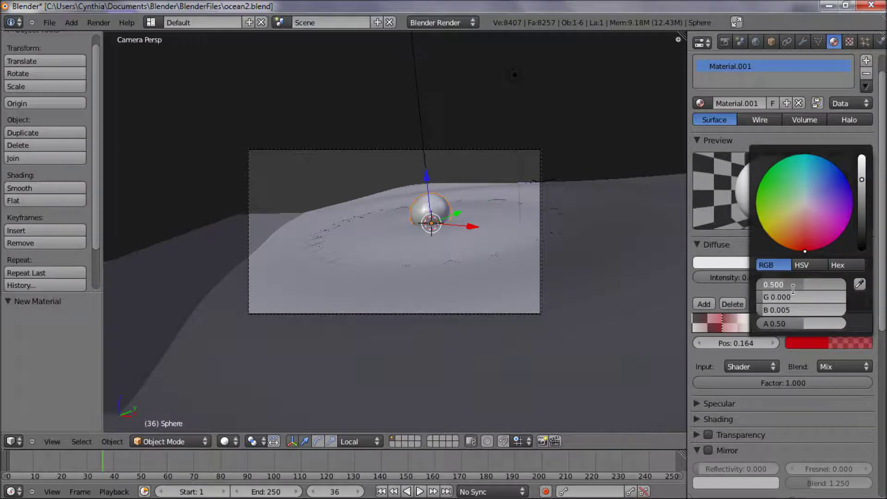
pyautogui.press('Return')
pyautogui.click(799, 306)
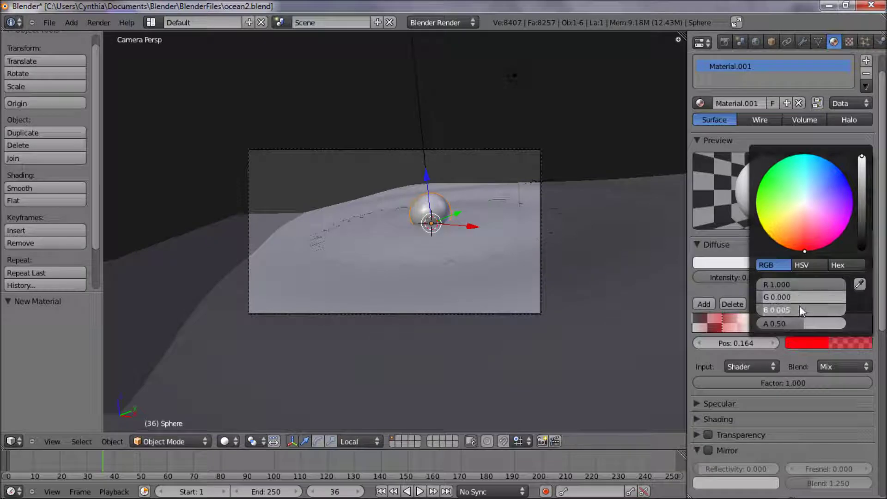
pyautogui.write('0')
pyautogui.press('Return')
pyautogui.click(812, 319)
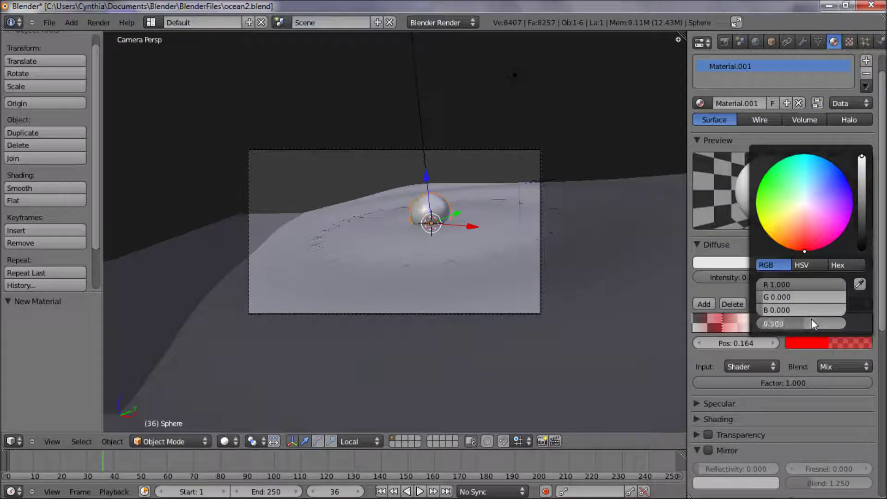
pyautogui.write('1')
pyautogui.press('Return')
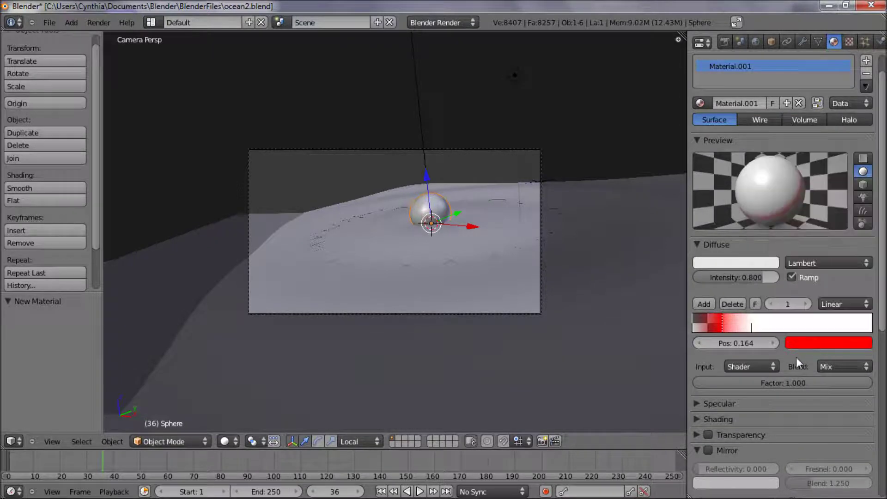
# Move the red ramp stop to position 0.319 and the transparent black stop, number 0, to position 0.162.
pyautogui.click(694, 326)
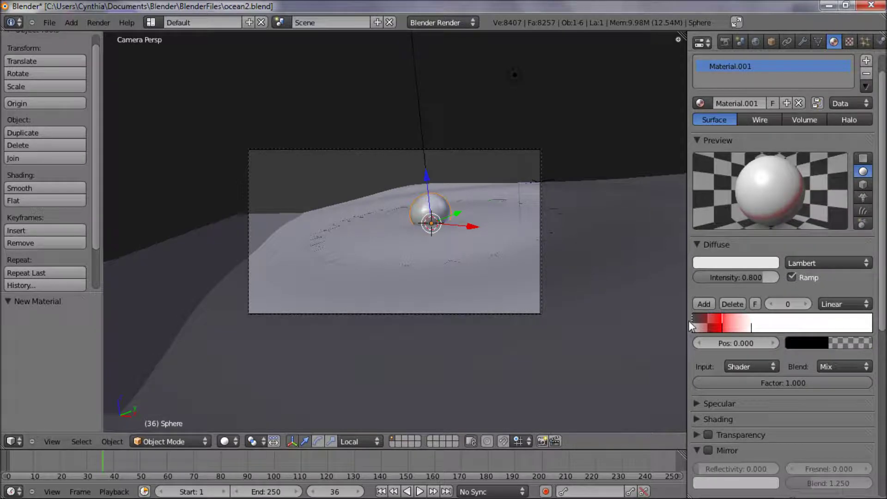
pyautogui.moveTo(723, 325); pyautogui.dragTo(750, 333)
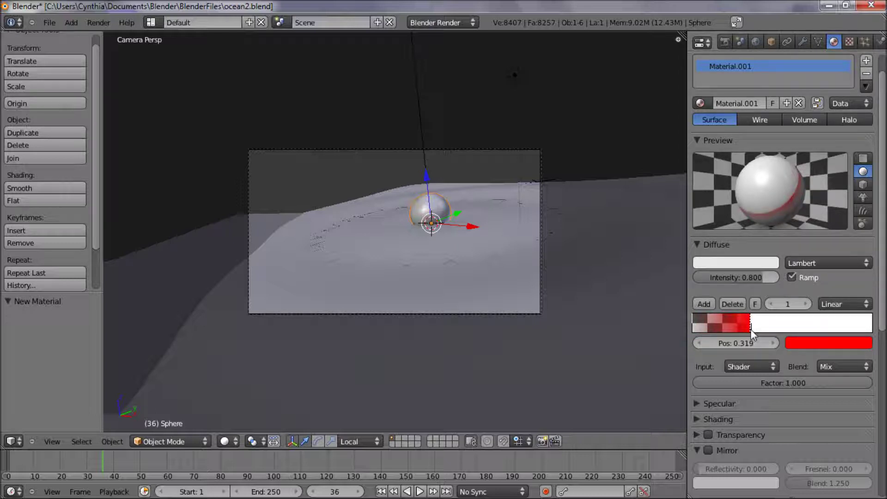
pyautogui.moveTo(697, 323); pyautogui.dragTo(722, 323)
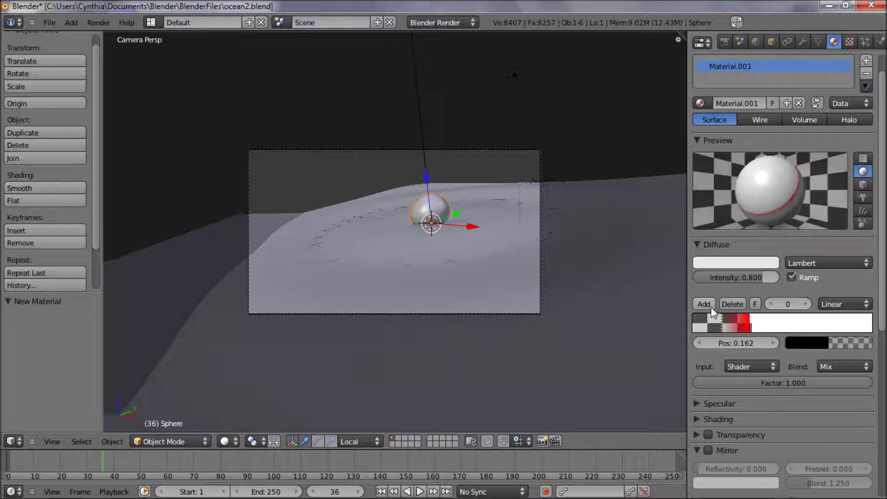
# Recolor ramp stop 0 to red with RGB 1.000, 0.000, 0.000 and alpha 1.00, and move red stop 1 to position 0.453.
pyautogui.click(802, 345)
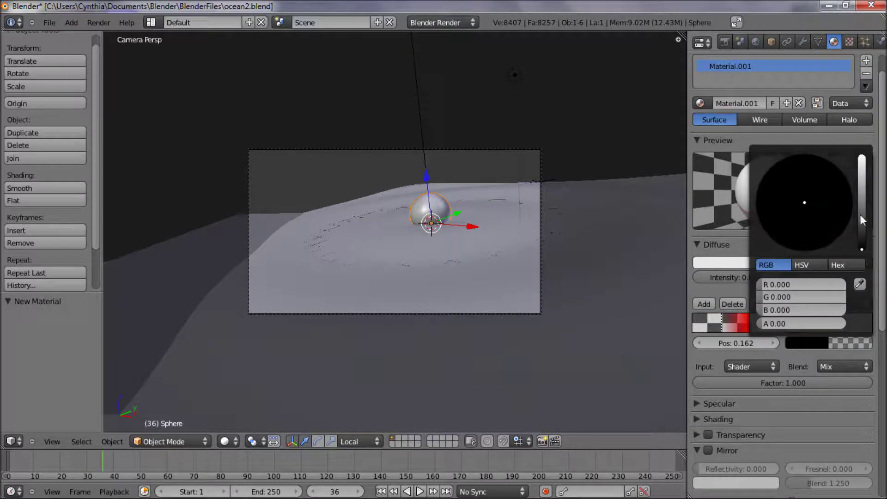
pyautogui.moveTo(861, 184); pyautogui.dragTo(862, 157)
pyautogui.click(796, 309)
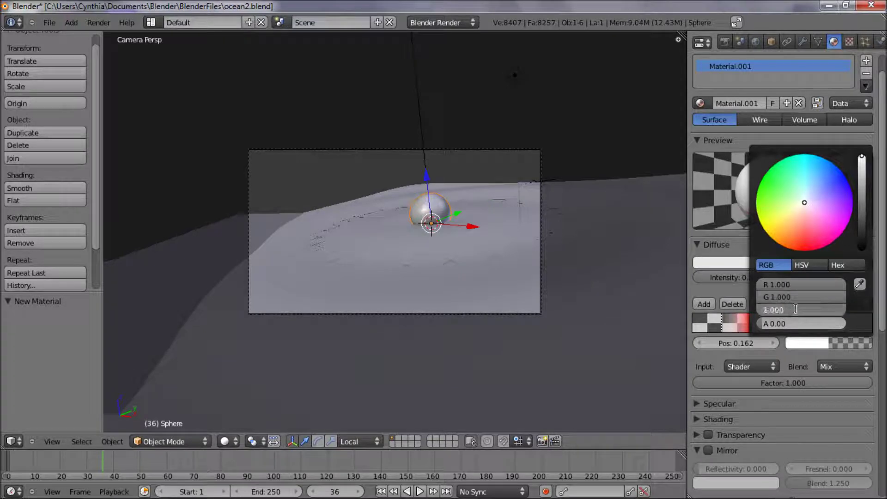
pyautogui.write('0')
pyautogui.press('Return')
pyautogui.click(793, 299)
pyautogui.write('0')
pyautogui.press('Return')
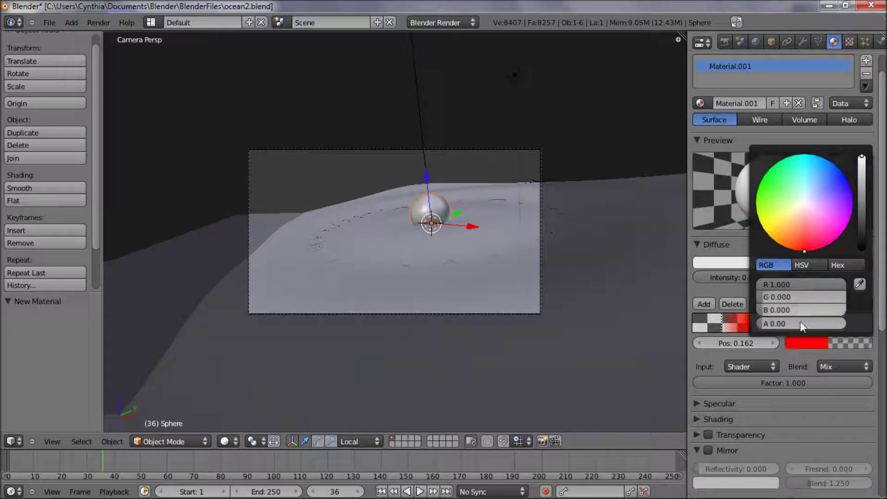
pyautogui.click(800, 324)
pyautogui.write('1')
pyautogui.press('Return')
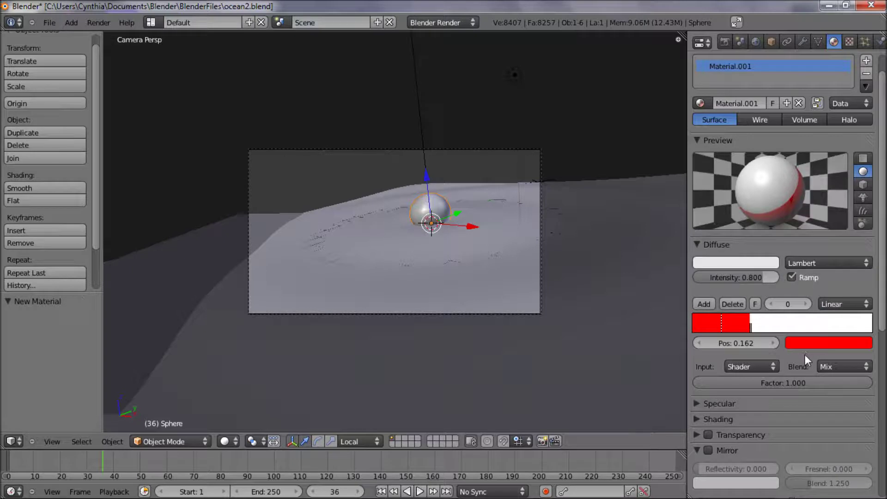
pyautogui.moveTo(718, 327); pyautogui.dragTo(776, 331)
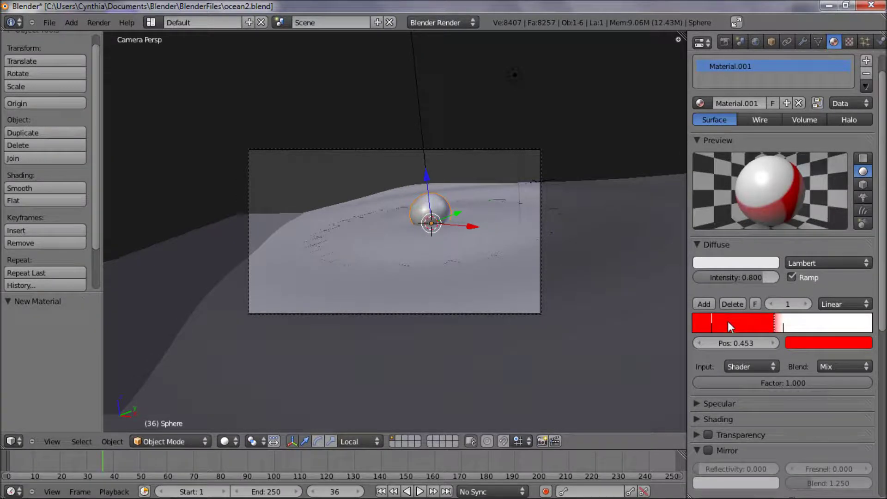
# Select the floor plane, Plane.001, add a new material to it and widen the properties area.
pyautogui.rightClick(255, 235)
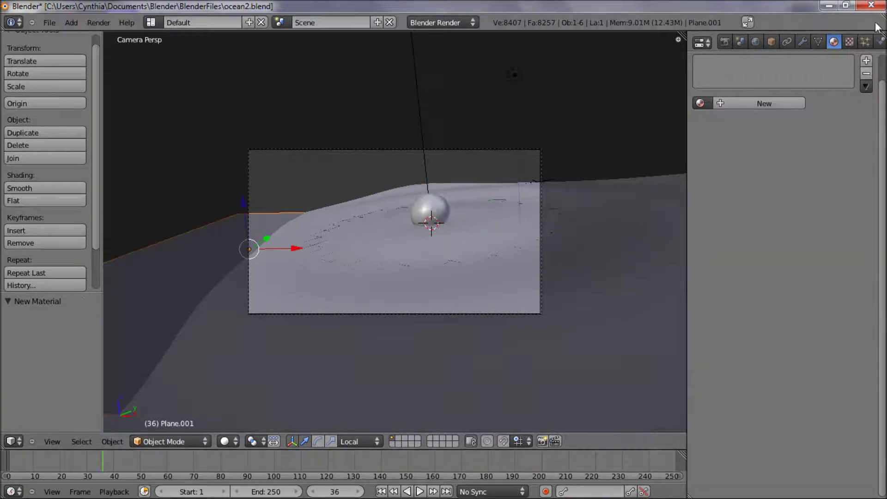
pyautogui.click(732, 104)
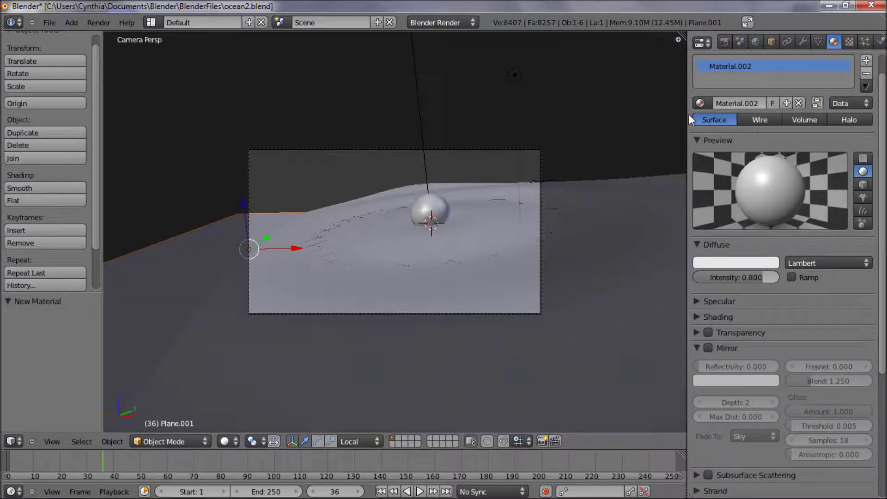
pyautogui.moveTo(689, 116); pyautogui.dragTo(664, 119)
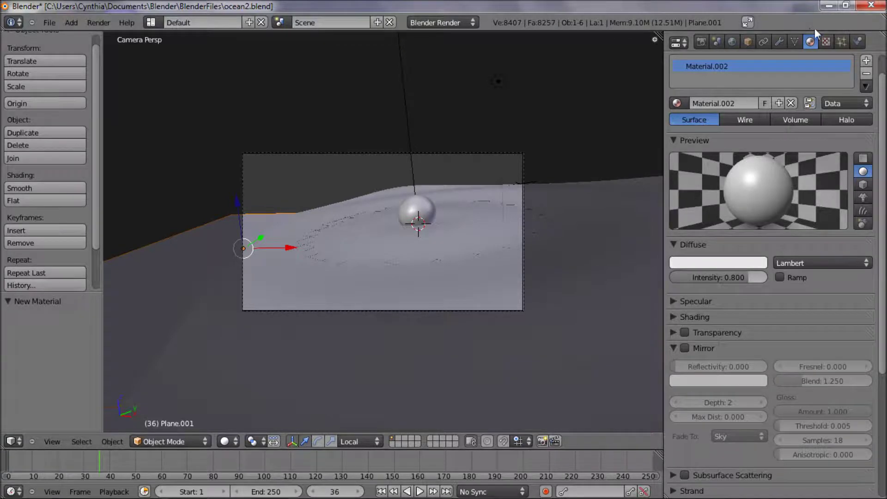
# Add an Image or Movie texture to the floor plane's material, loading SoilBeach0087_4_S.jpg from the Textures folder.
pyautogui.click(826, 42)
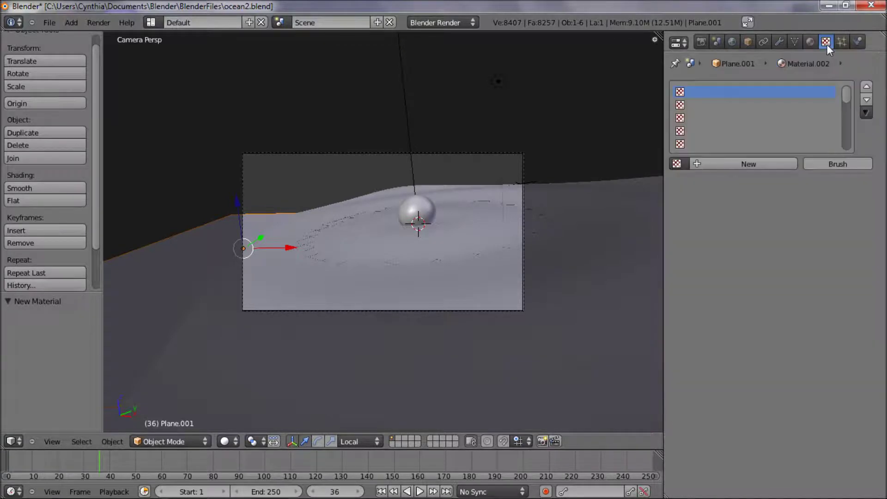
pyautogui.click(748, 165)
pyautogui.click(771, 183)
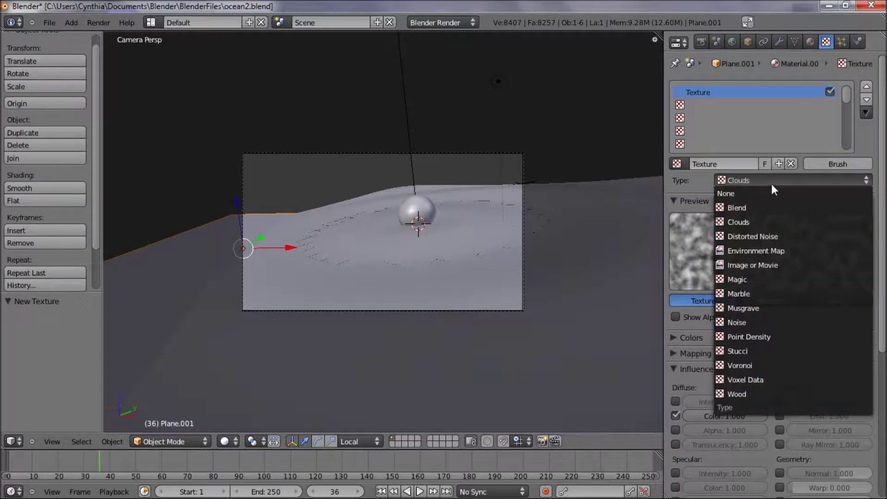
pyautogui.click(795, 264)
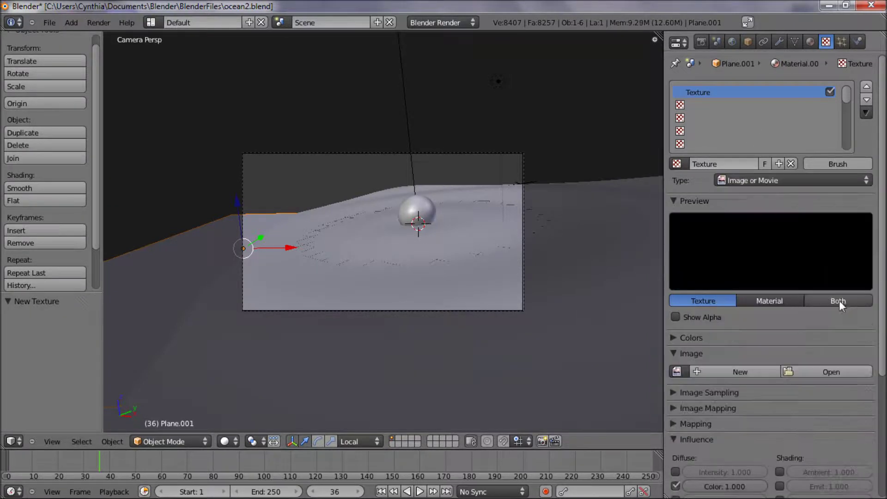
pyautogui.click(832, 372)
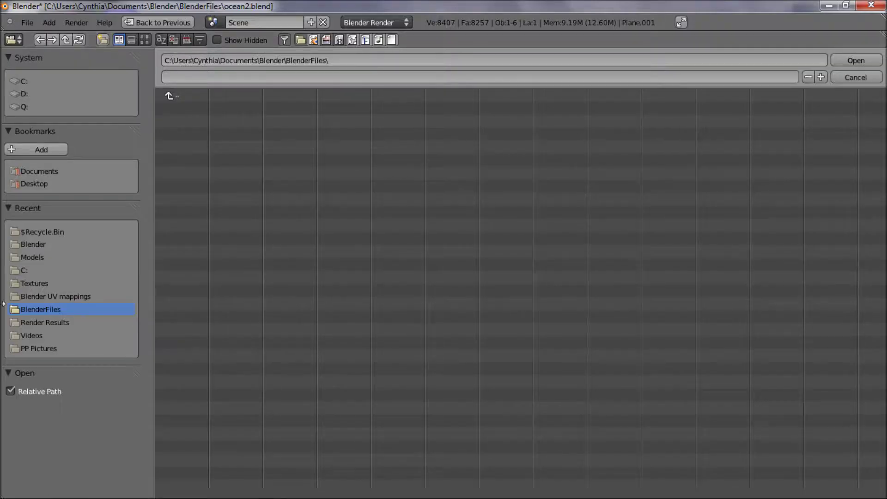
pyautogui.click(38, 285)
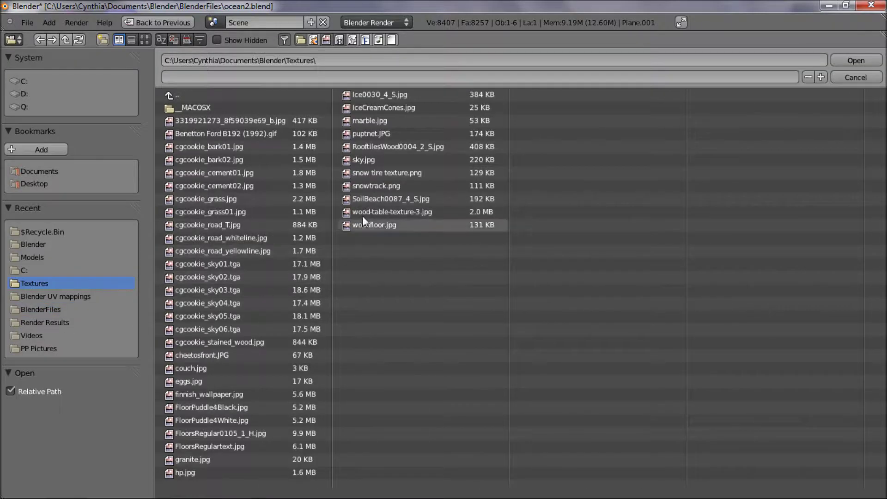
pyautogui.doubleClick(382, 199)
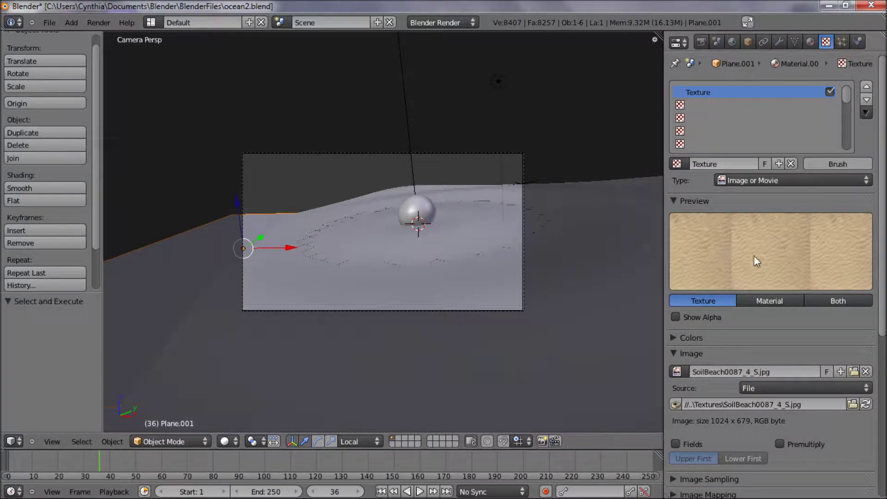
# Preview the sand material on a flat plane, render the current frame to check the scene and close the render.
pyautogui.click(778, 301)
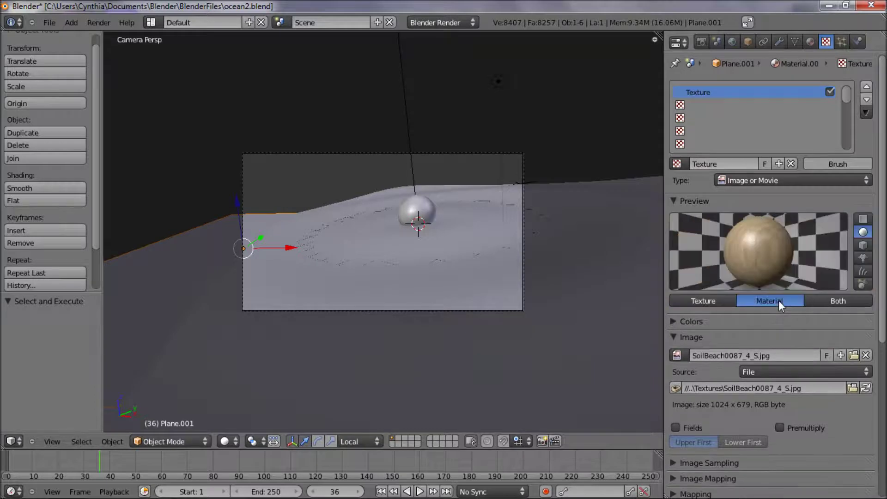
pyautogui.click(863, 218)
pyautogui.scroll(-2, 839, 240)
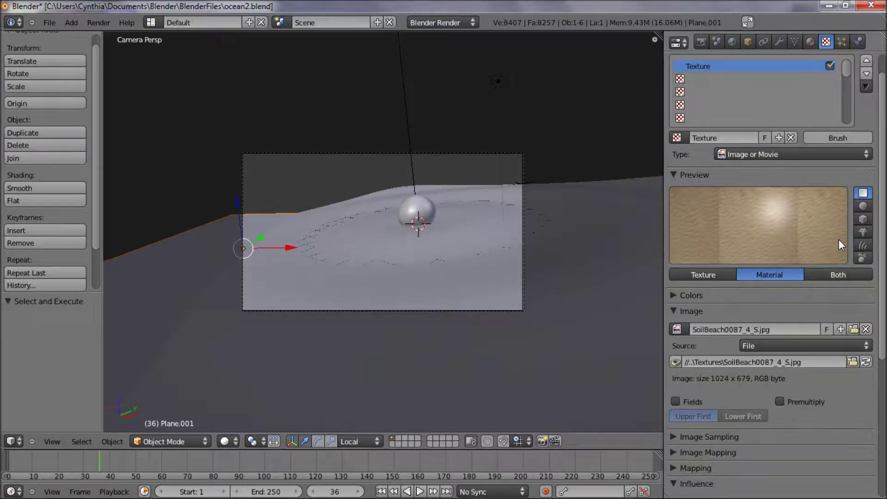
pyautogui.scroll(-6, 791, 300)
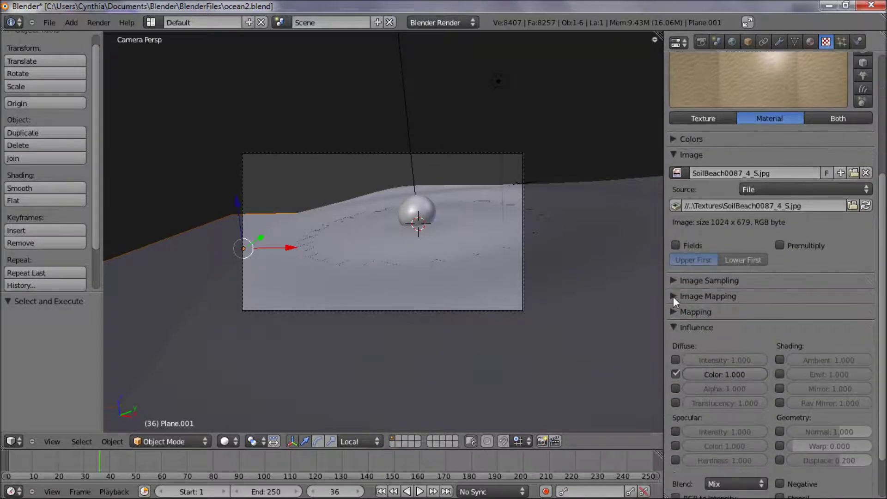
pyautogui.press('F12')
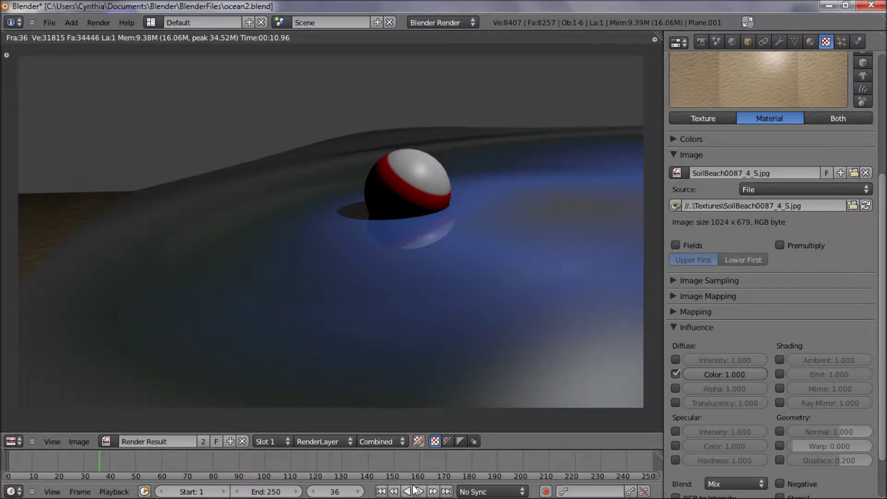
pyautogui.press('Escape')
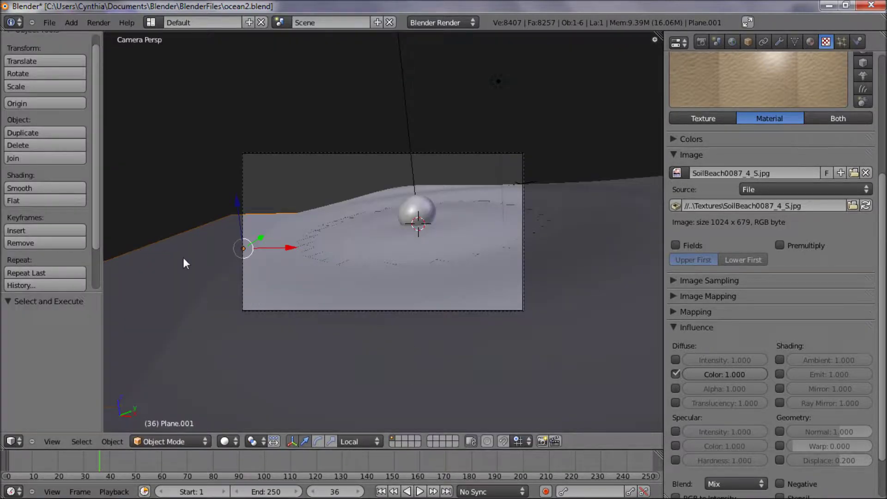
# Move the sand plane along its local X axis by about X 1.299, Y 1.290, Z -0.198 and rotate it about 0.234°.
pyautogui.rightClick(243, 257)
pyautogui.rightClick(217, 236)
pyautogui.press('g')
pyautogui.press('z')
pyautogui.press('z')
pyautogui.click(325, 260)
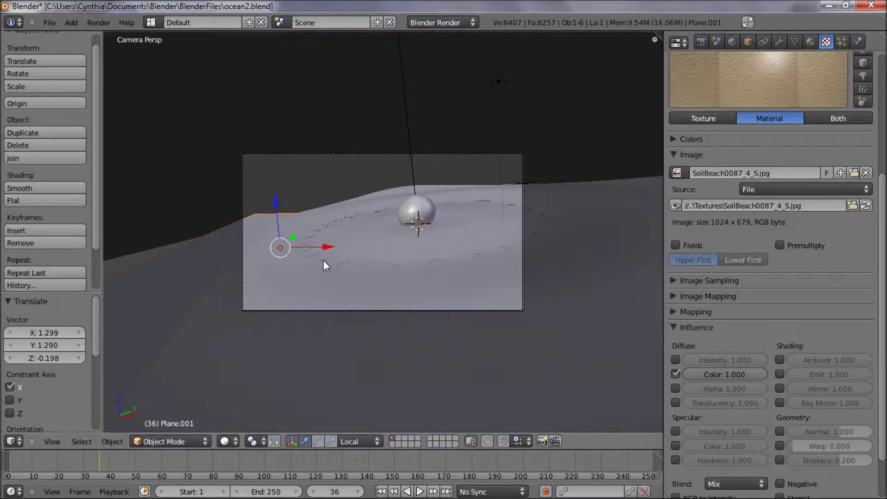
pyautogui.press('r')
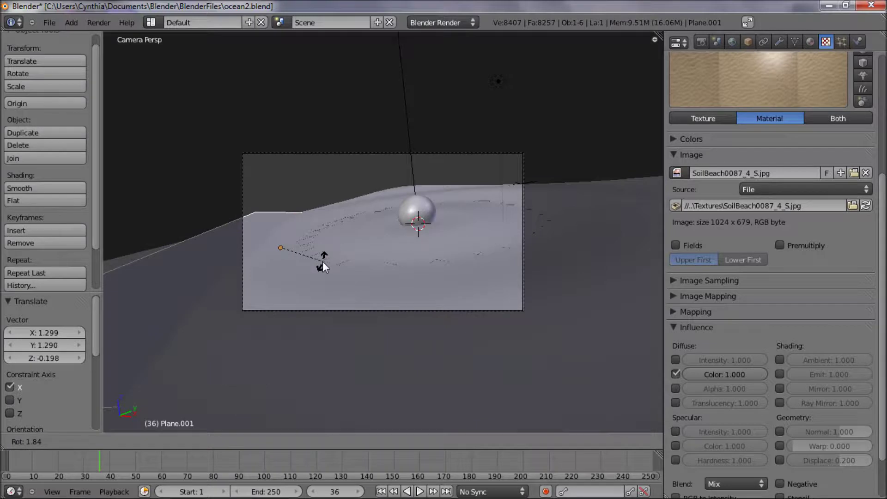
pyautogui.click(322, 260)
# Raise the sand plane along its local Z axis by about 0.295 and start the animation playback.
pyautogui.press('g')
pyautogui.press('z')
pyautogui.press('z')
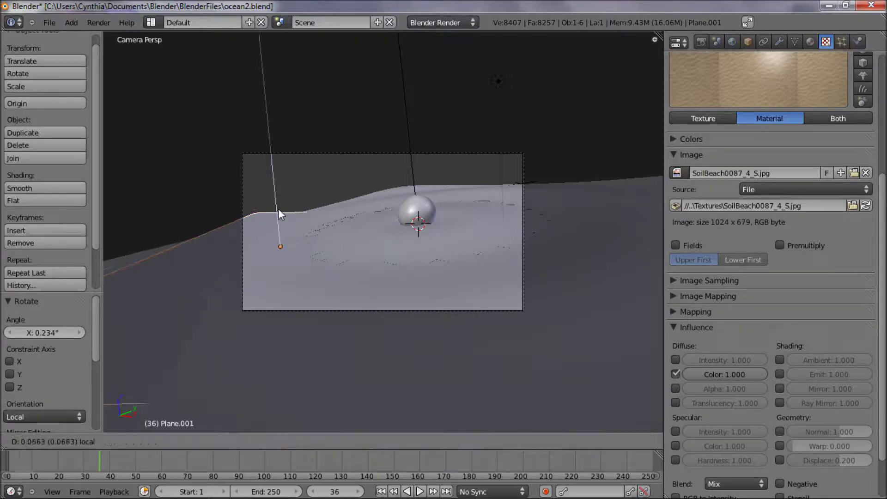
pyautogui.click(279, 210)
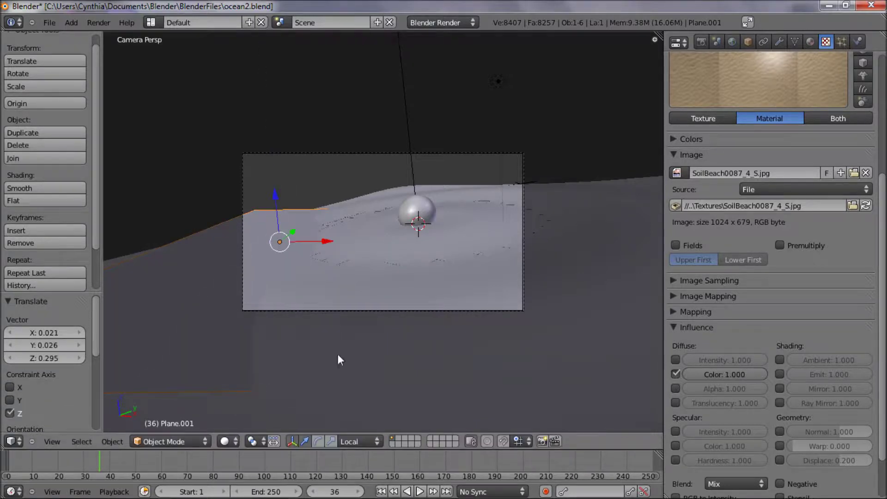
pyautogui.click(420, 492)
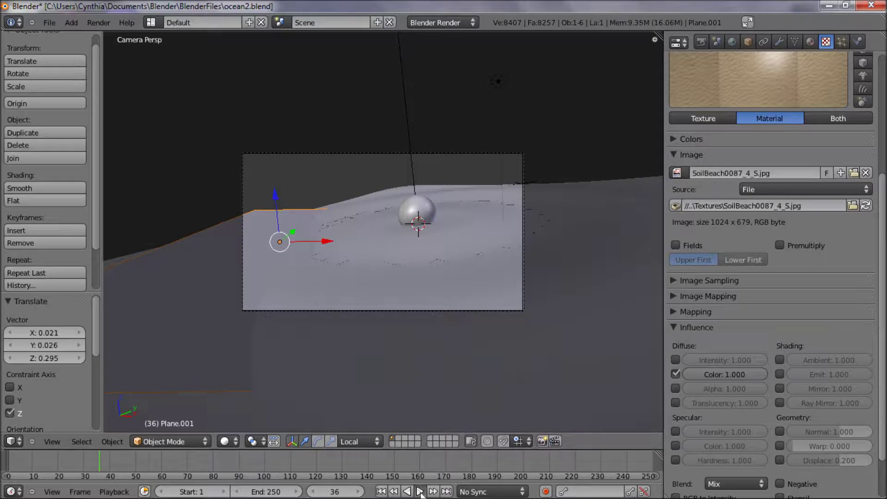
# Play the animation in short bursts, stop at frame 91 and render that frame to check the shoreline.
pyautogui.click(420, 492)
pyautogui.click(420, 492)
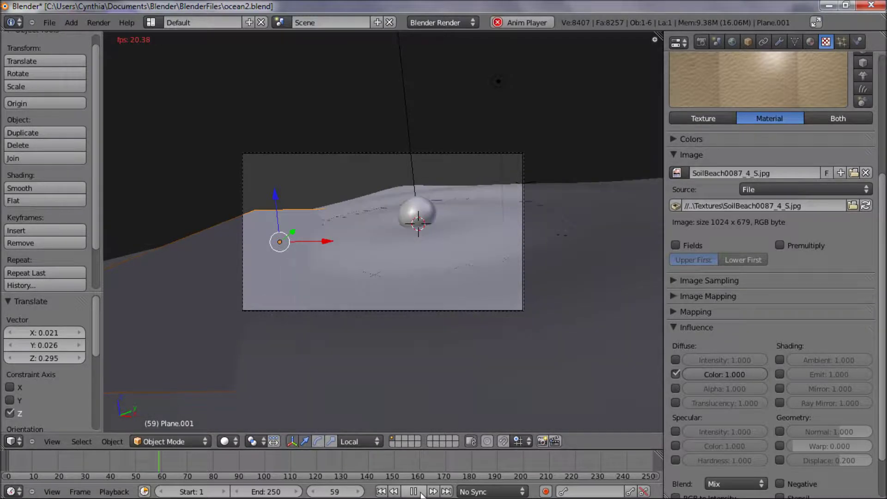
pyautogui.click(419, 493)
pyautogui.click(420, 493)
pyautogui.click(419, 493)
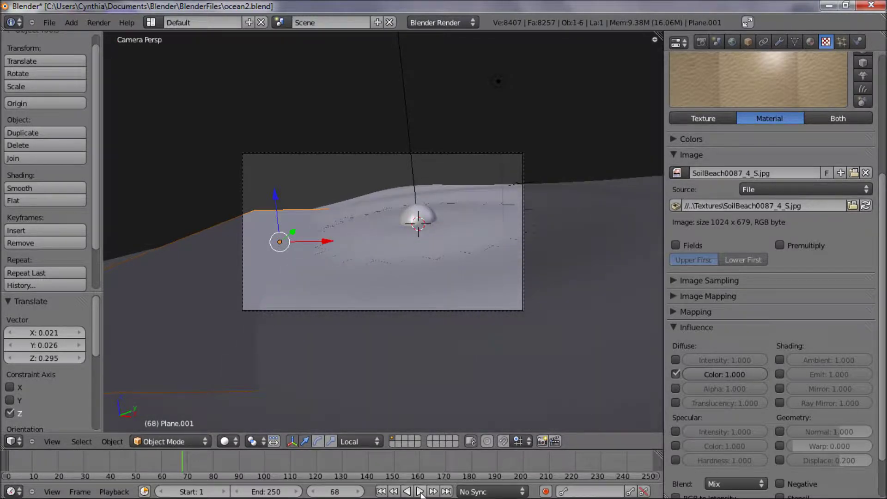
pyautogui.click(420, 493)
pyautogui.click(420, 493)
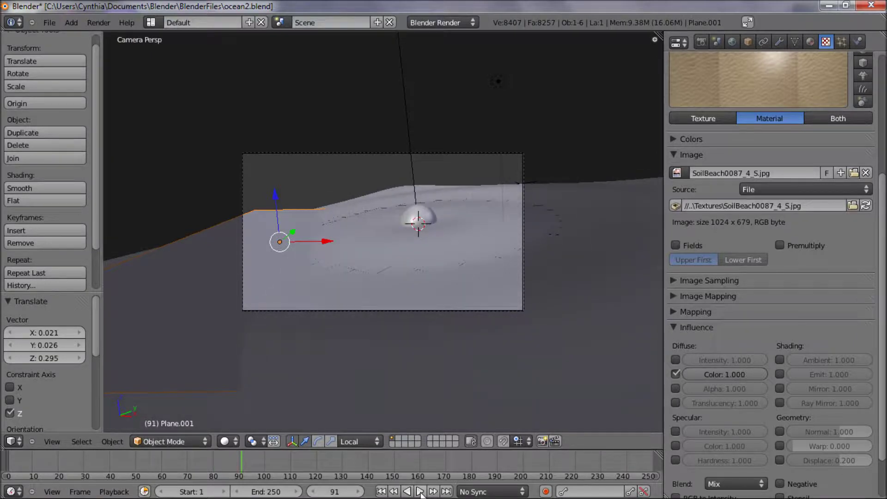
pyautogui.press('F12')
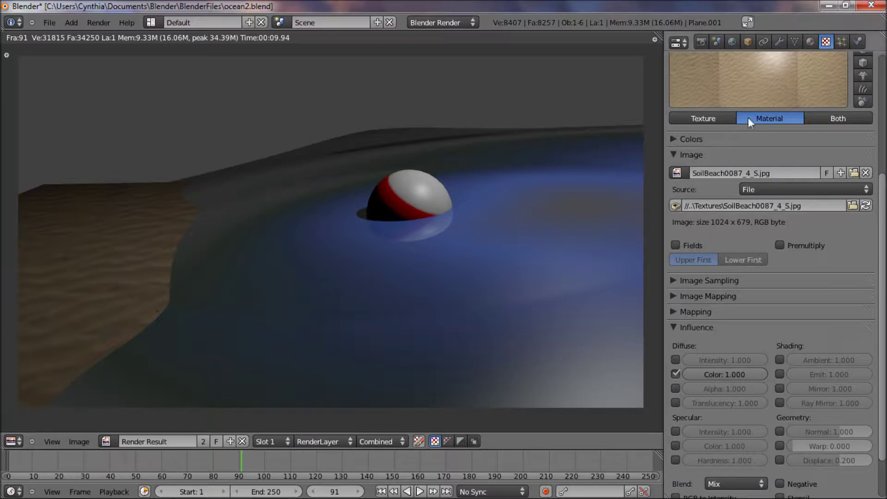
# Change the World horizon color to a dark desaturated blue.
pyautogui.click(731, 40)
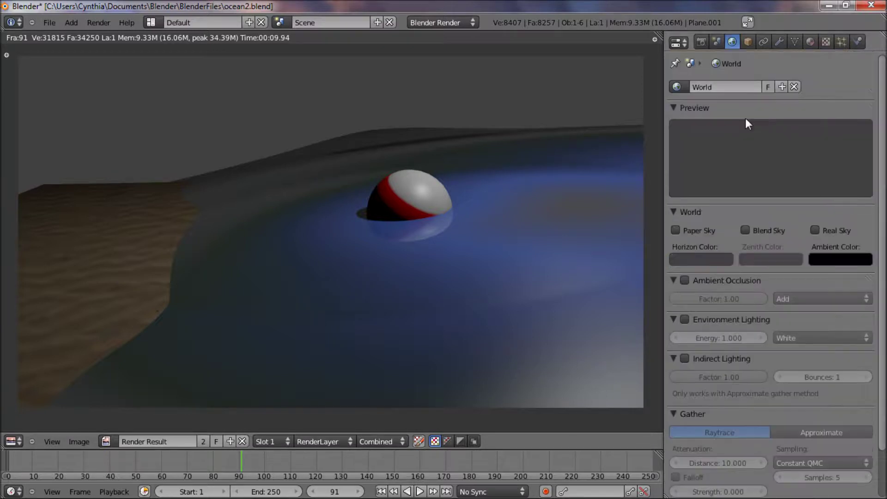
pyautogui.click(695, 261)
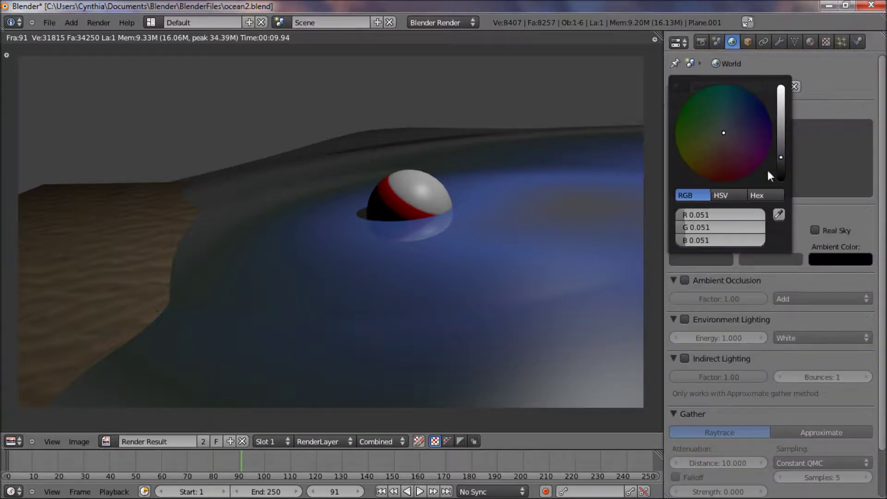
pyautogui.moveTo(740, 130); pyautogui.dragTo(742, 112)
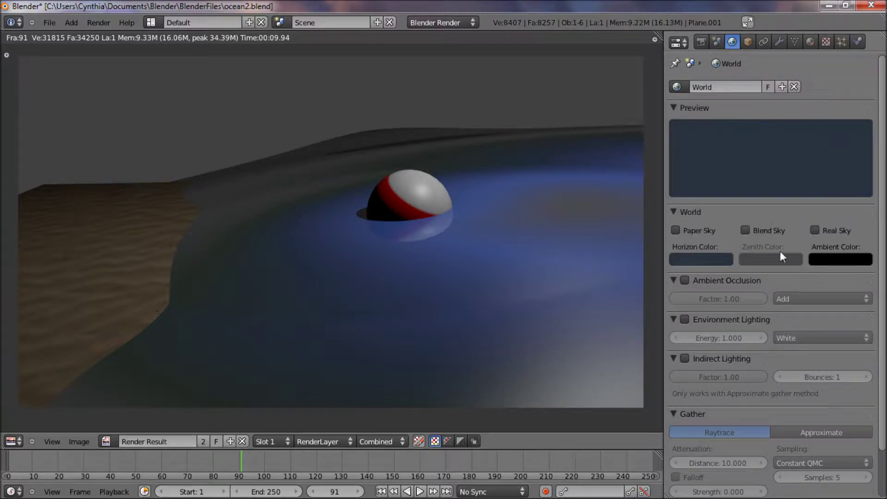
# Enable Blend Sky, Real Sky and Paper Sky for the World and render the frame.
pyautogui.click(786, 233)
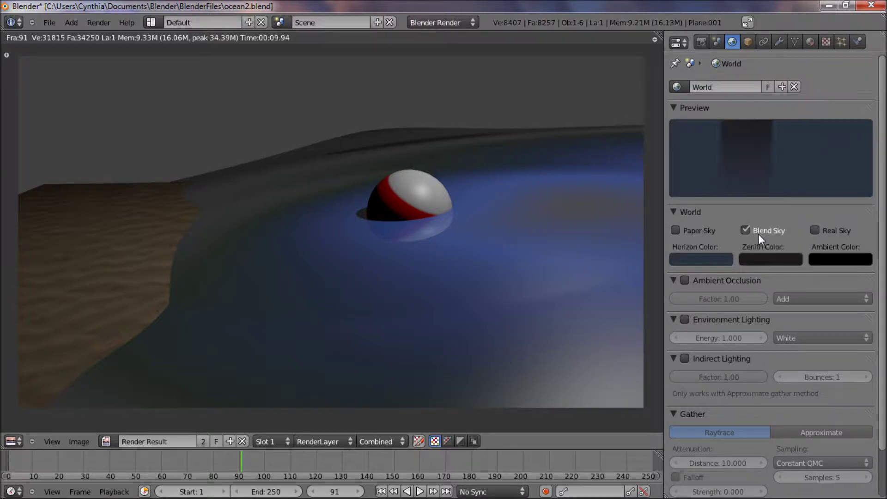
pyautogui.click(820, 231)
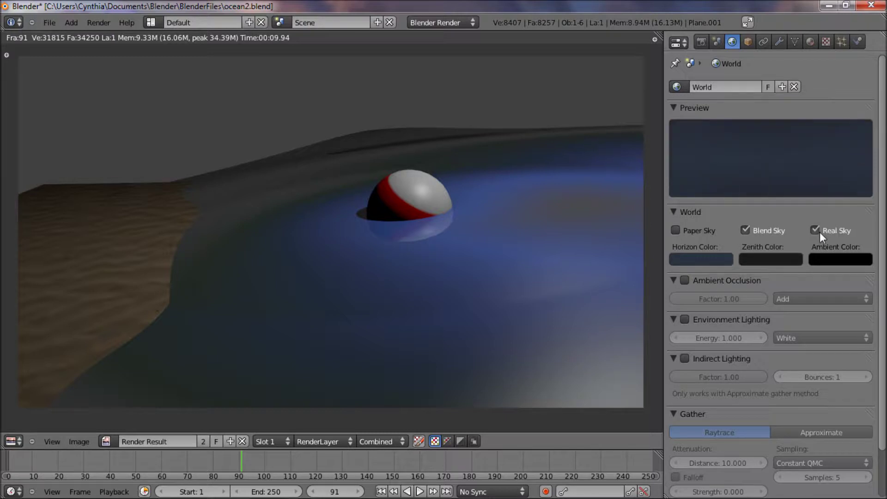
pyautogui.click(708, 231)
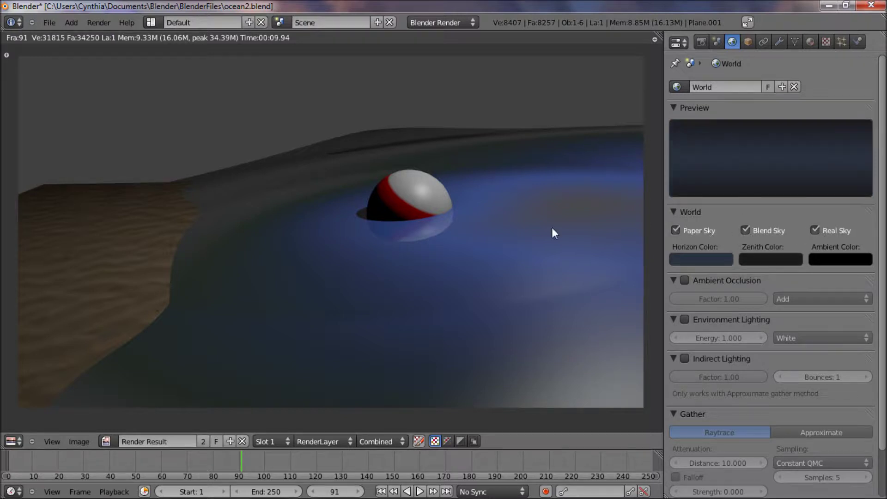
pyautogui.press('F12')
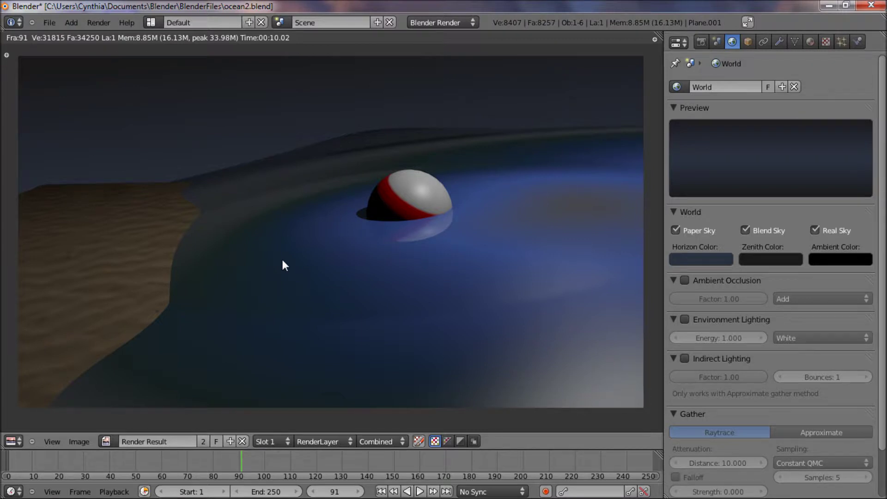
# Brighten the World horizon color to about R 0.083, G 0.115, B 0.184 and render the frame again.
pyautogui.click(707, 261)
pyautogui.moveTo(786, 152); pyautogui.dragTo(782, 135)
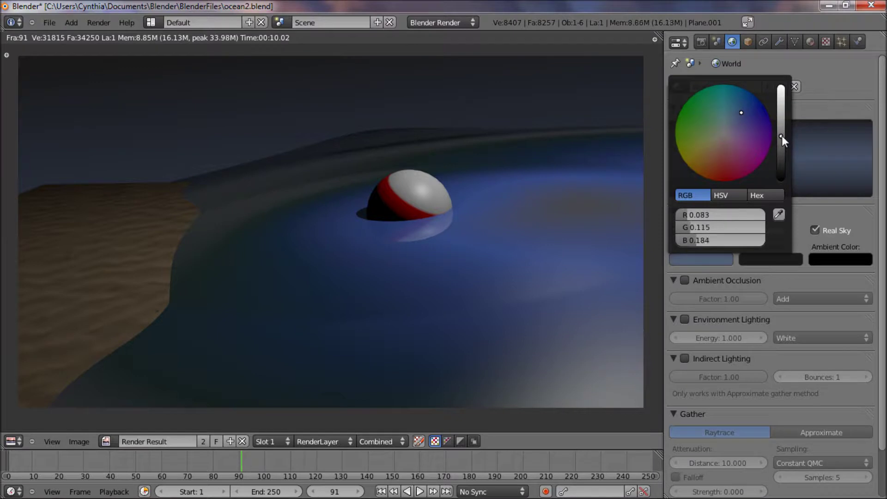
pyautogui.press('F12')
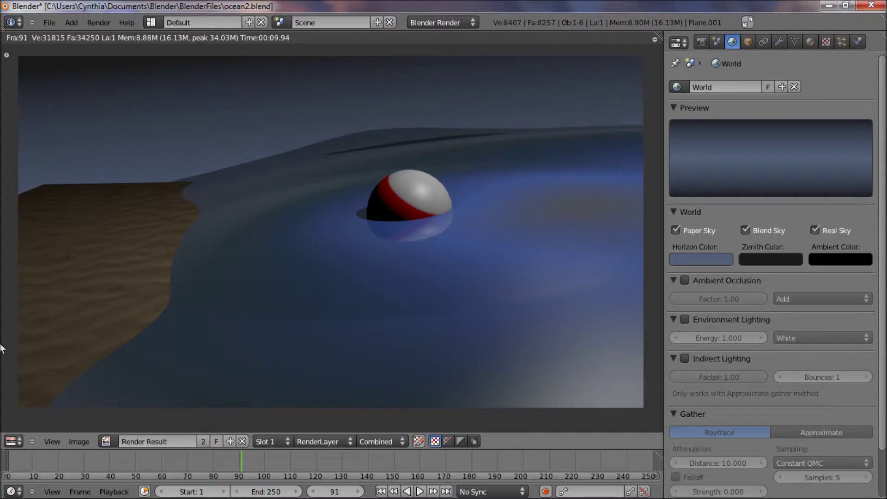
# Switch to the Compositing layout, enable Use Nodes, disconnect the Render Layers node from the Composite node and space the two apart.
pyautogui.click(157, 23)
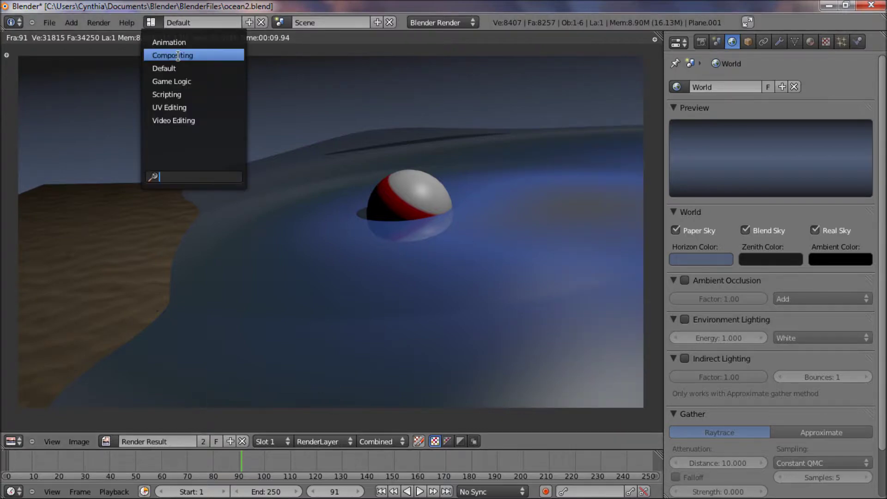
pyautogui.click(178, 53)
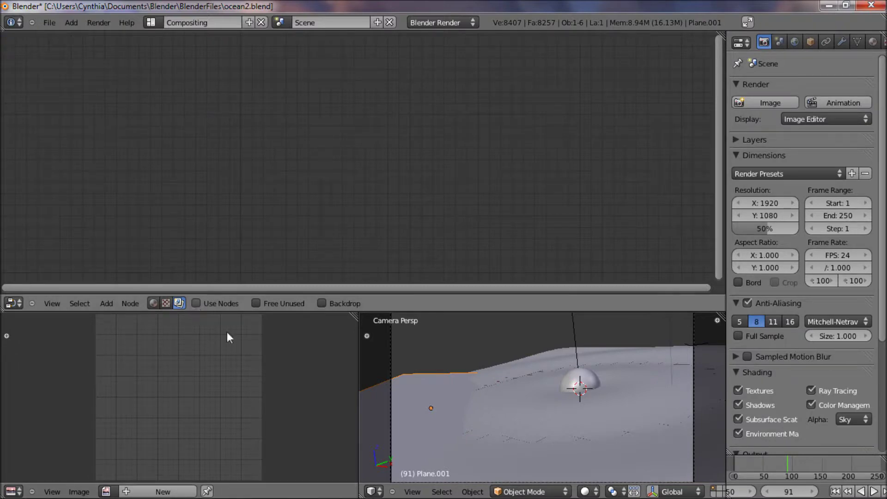
pyautogui.click(196, 303)
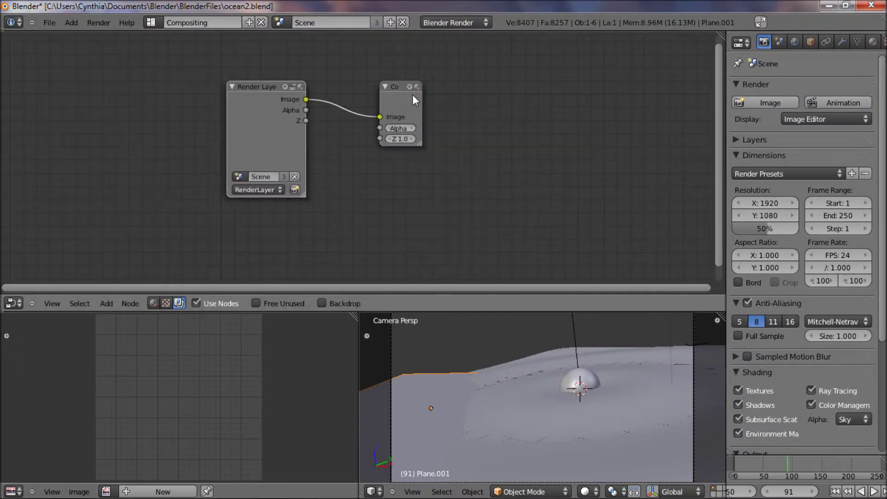
pyautogui.moveTo(404, 91); pyautogui.dragTo(680, 86)
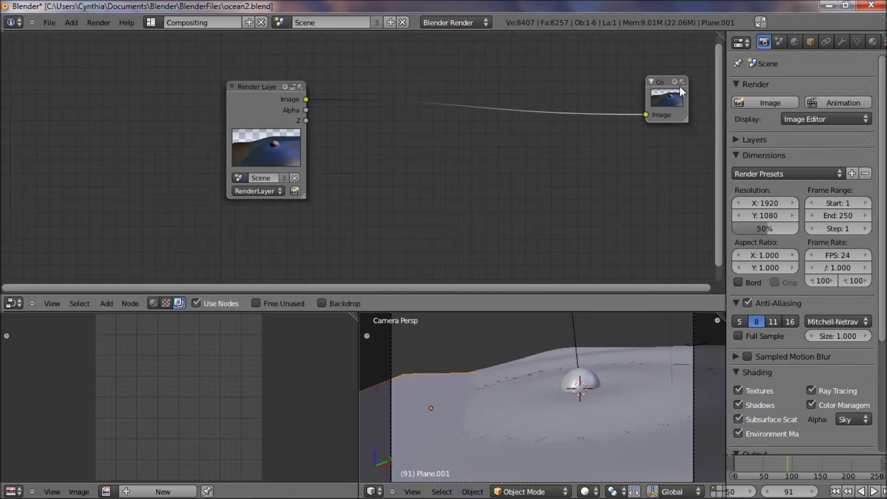
pyautogui.moveTo(644, 114); pyautogui.dragTo(268, 195)
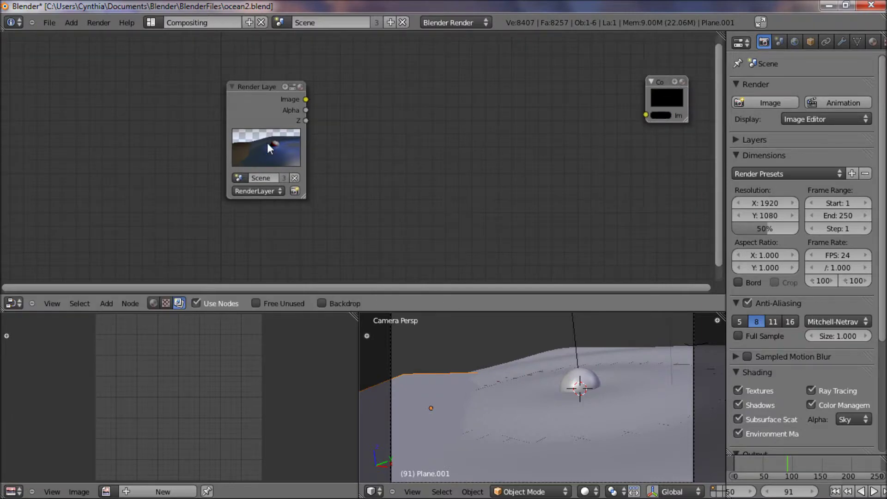
pyautogui.moveTo(270, 93); pyautogui.dragTo(193, 152)
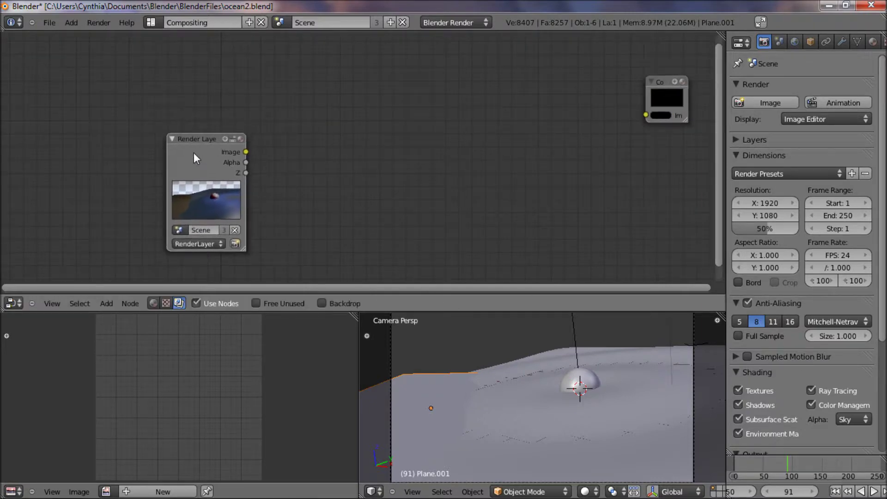
# Add an Image input node and place it above the Render Layers node.
pyautogui.click(105, 304)
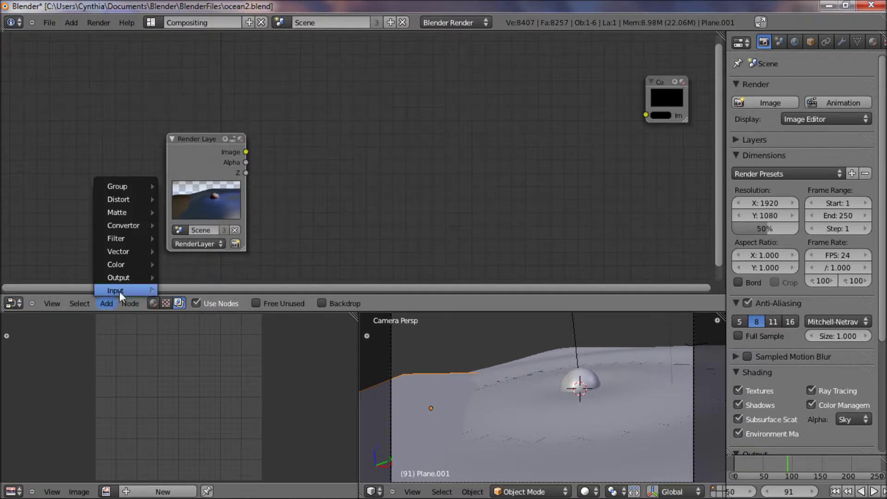
pyautogui.moveTo(119, 291)
pyautogui.click(198, 303)
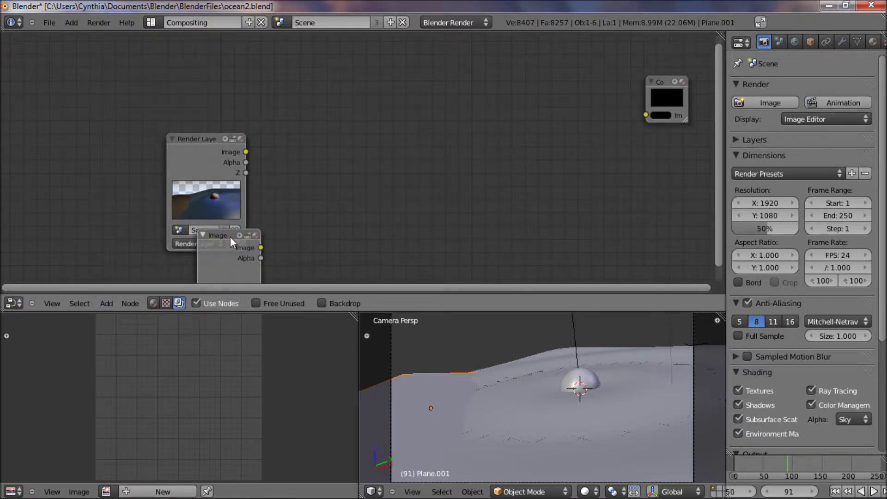
pyautogui.click(210, 37)
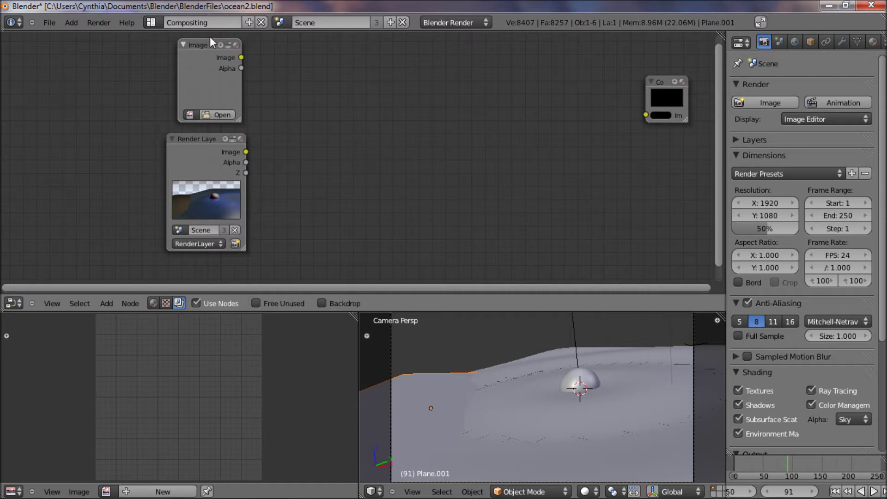
# Add an AlphaOver node beside the input nodes, with the Image node's output feeding its first image input.
pyautogui.click(110, 303)
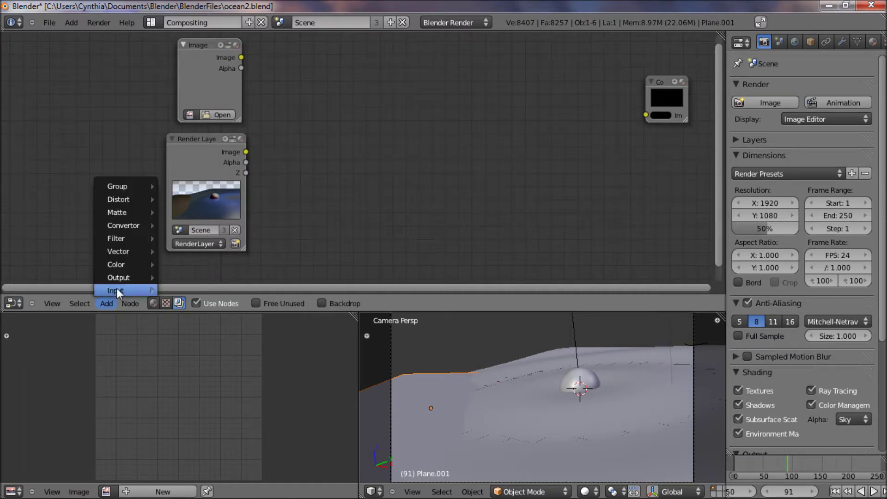
pyautogui.moveTo(131, 264)
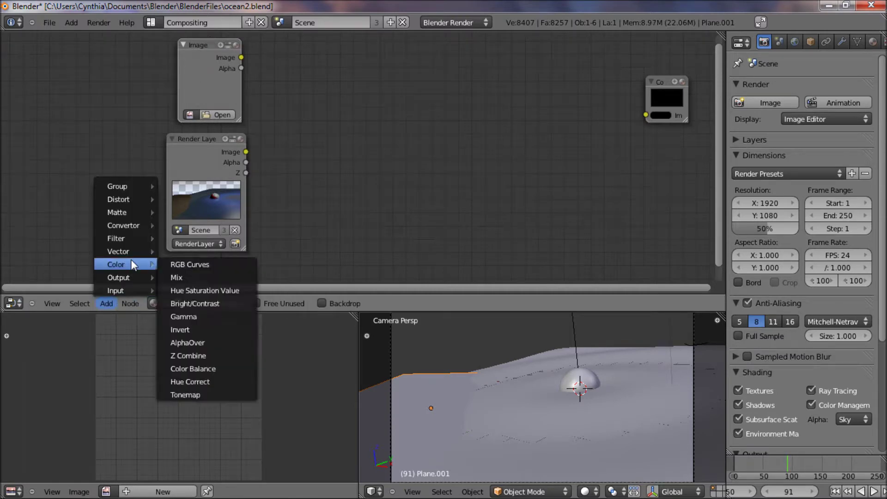
pyautogui.click(210, 343)
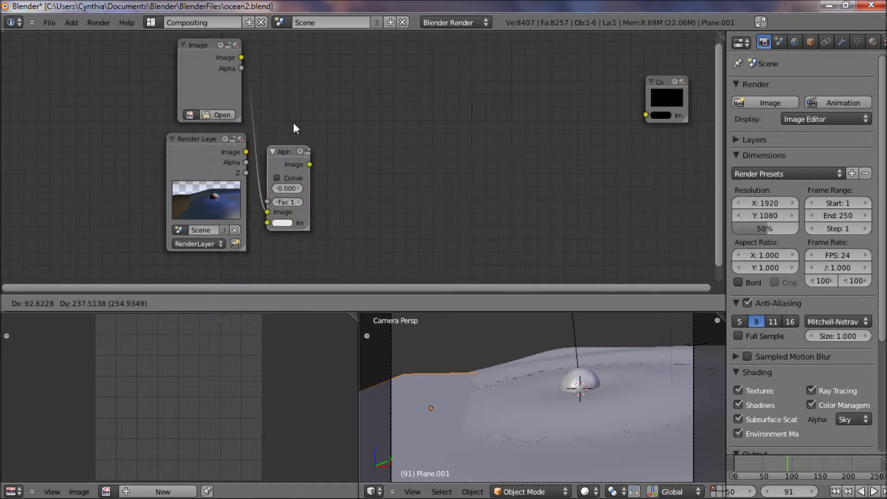
pyautogui.click(329, 70)
# Link the Render Layers image to AlphaOver's second image input and AlphaOver's output to the Composite node, moved closer.
pyautogui.rightClick(247, 163)
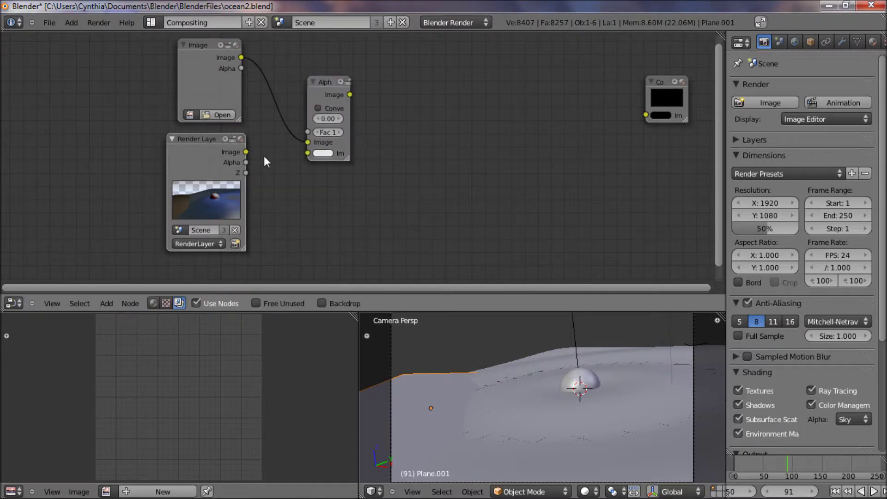
pyautogui.moveTo(300, 159); pyautogui.dragTo(308, 153)
pyautogui.moveTo(672, 85); pyautogui.dragTo(509, 91, button='right')
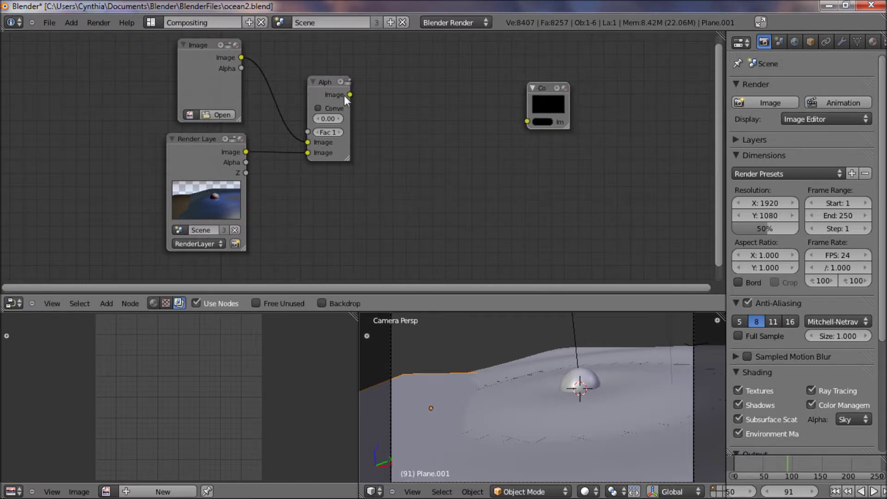
pyautogui.moveTo(345, 95); pyautogui.dragTo(527, 121)
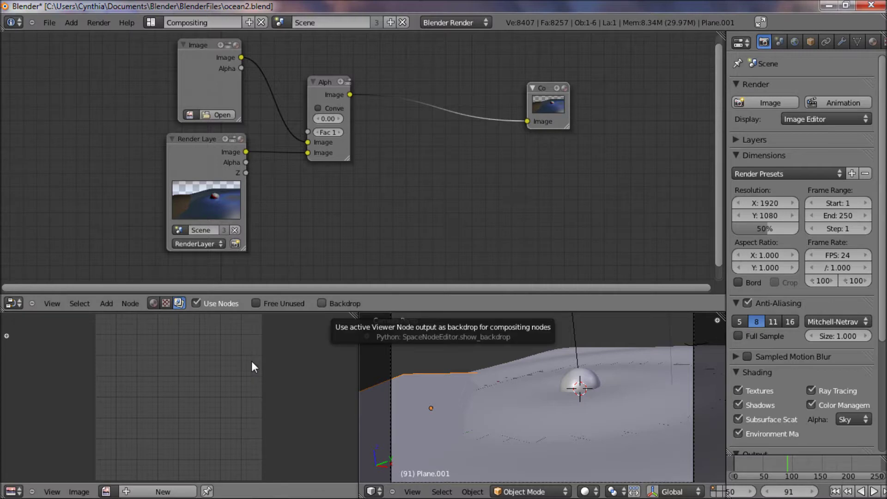
# Render the frame and load cgcookie_sky03.tga from the Textures folder into the Image node as the sky background.
pyautogui.press('F12')
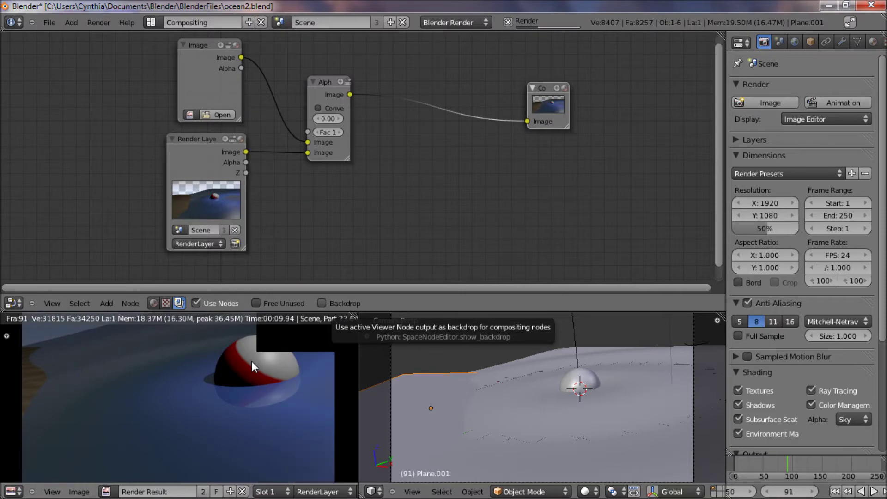
pyautogui.click(224, 116)
pyautogui.click(70, 285)
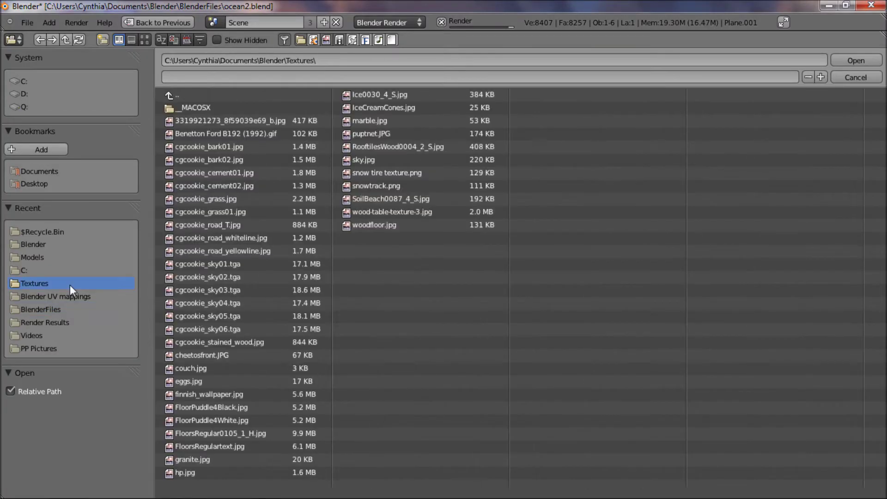
pyautogui.click(252, 288)
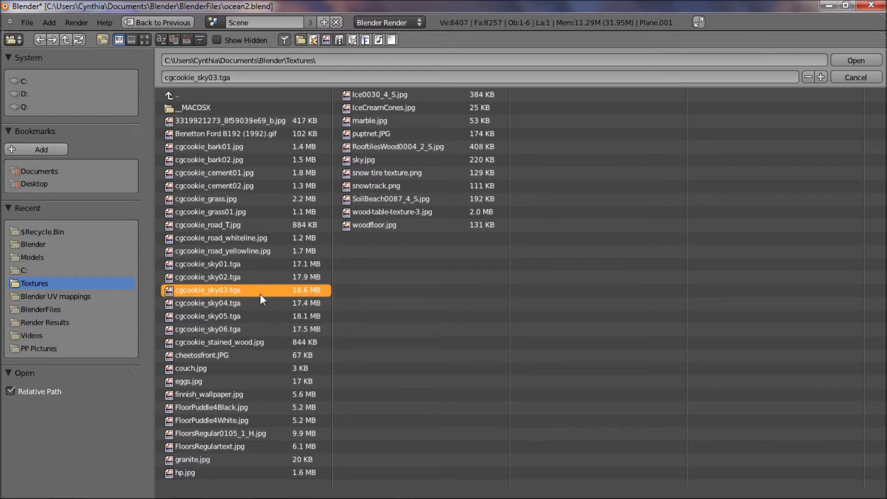
pyautogui.doubleClick(260, 294)
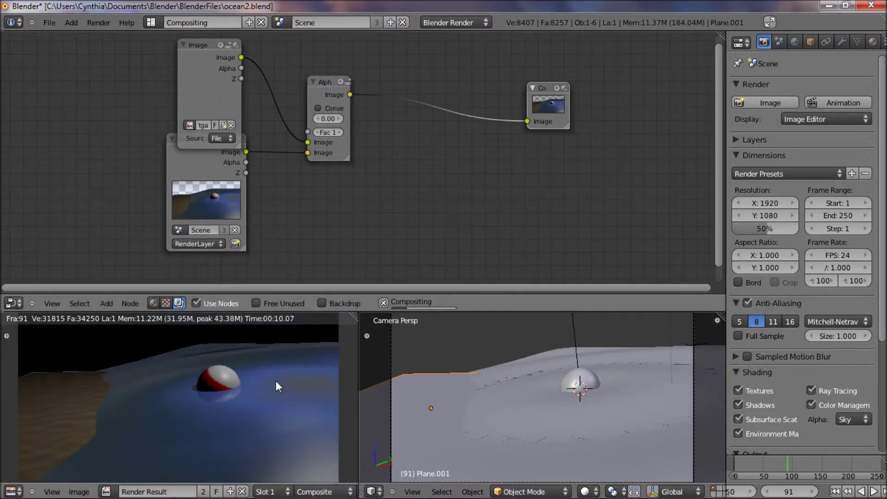
# Inspect the composited render with the sky background in a maximized image editor, fitting the whole picture in view.
pyautogui.scroll(-2, 275, 381)
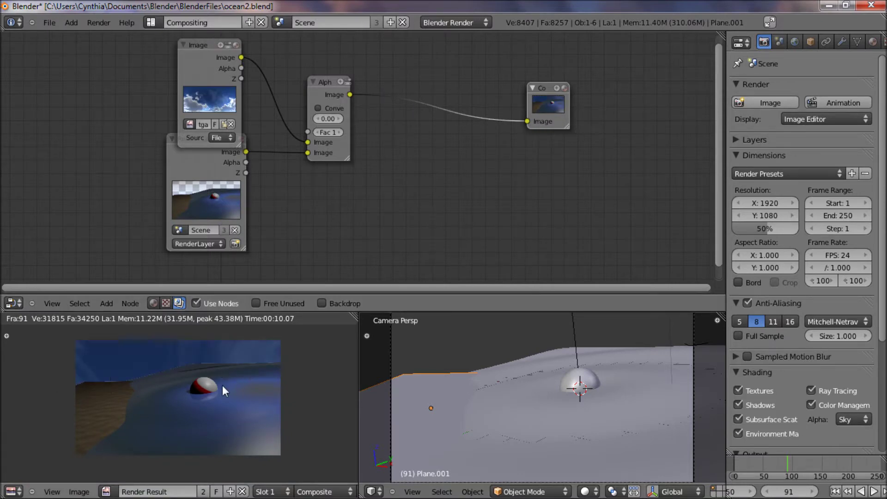
pyautogui.scroll(8, 222, 385)
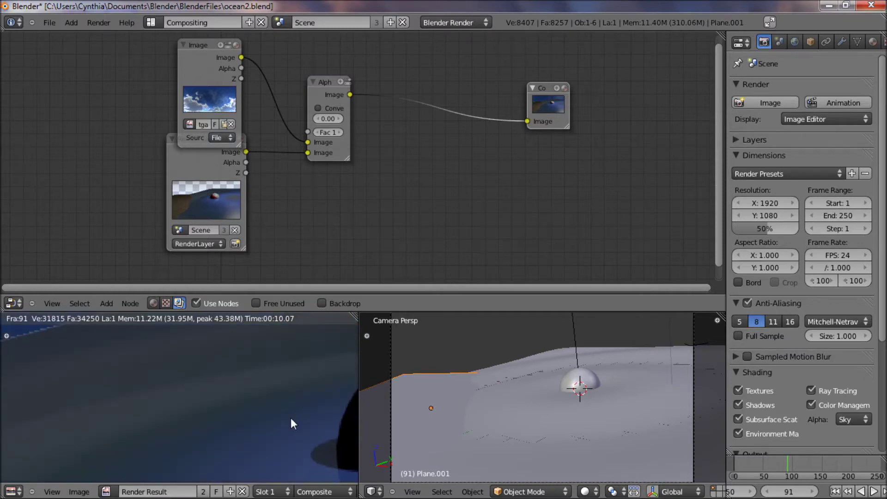
pyautogui.hotkey('ctrl', 'Up')
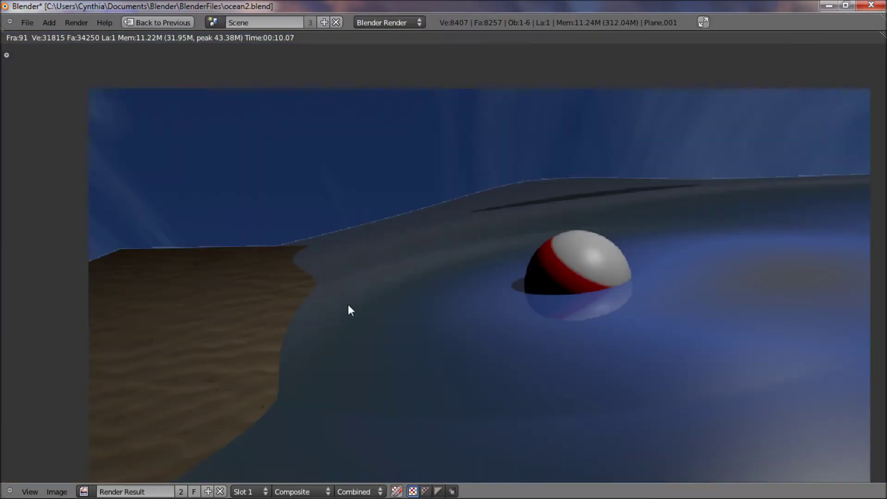
pyautogui.scroll(-3, 348, 305)
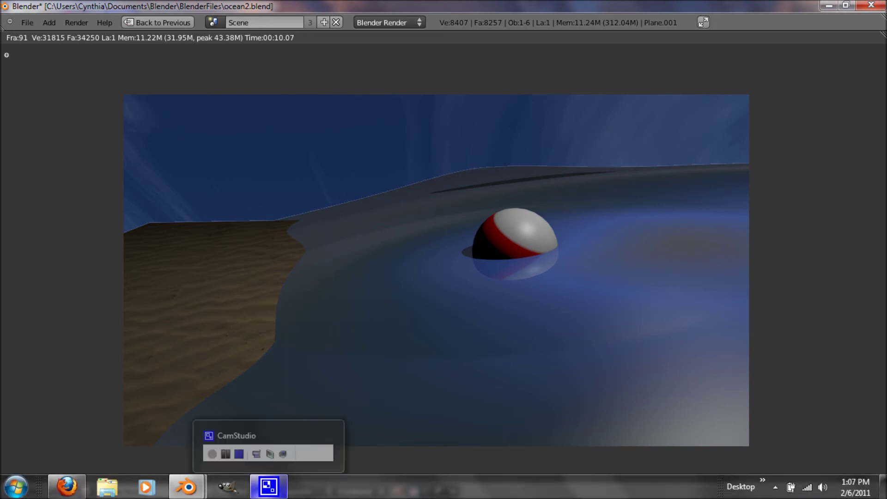
pyautogui.click(101, 462)
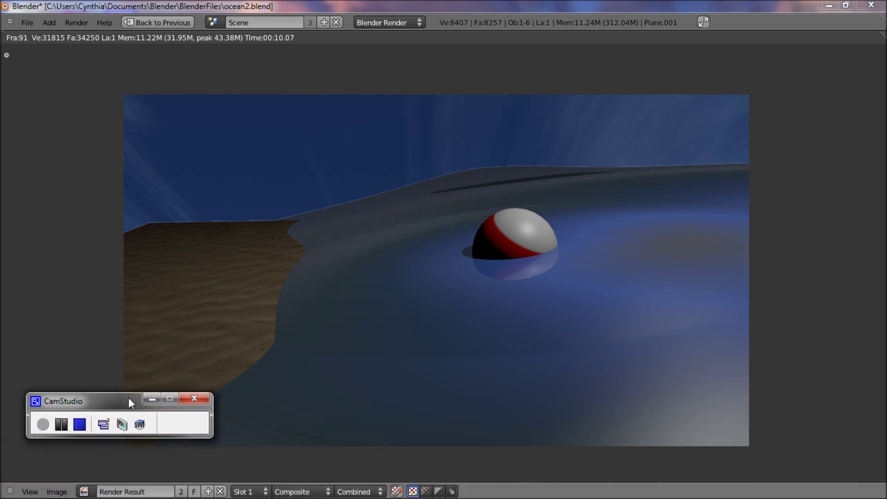